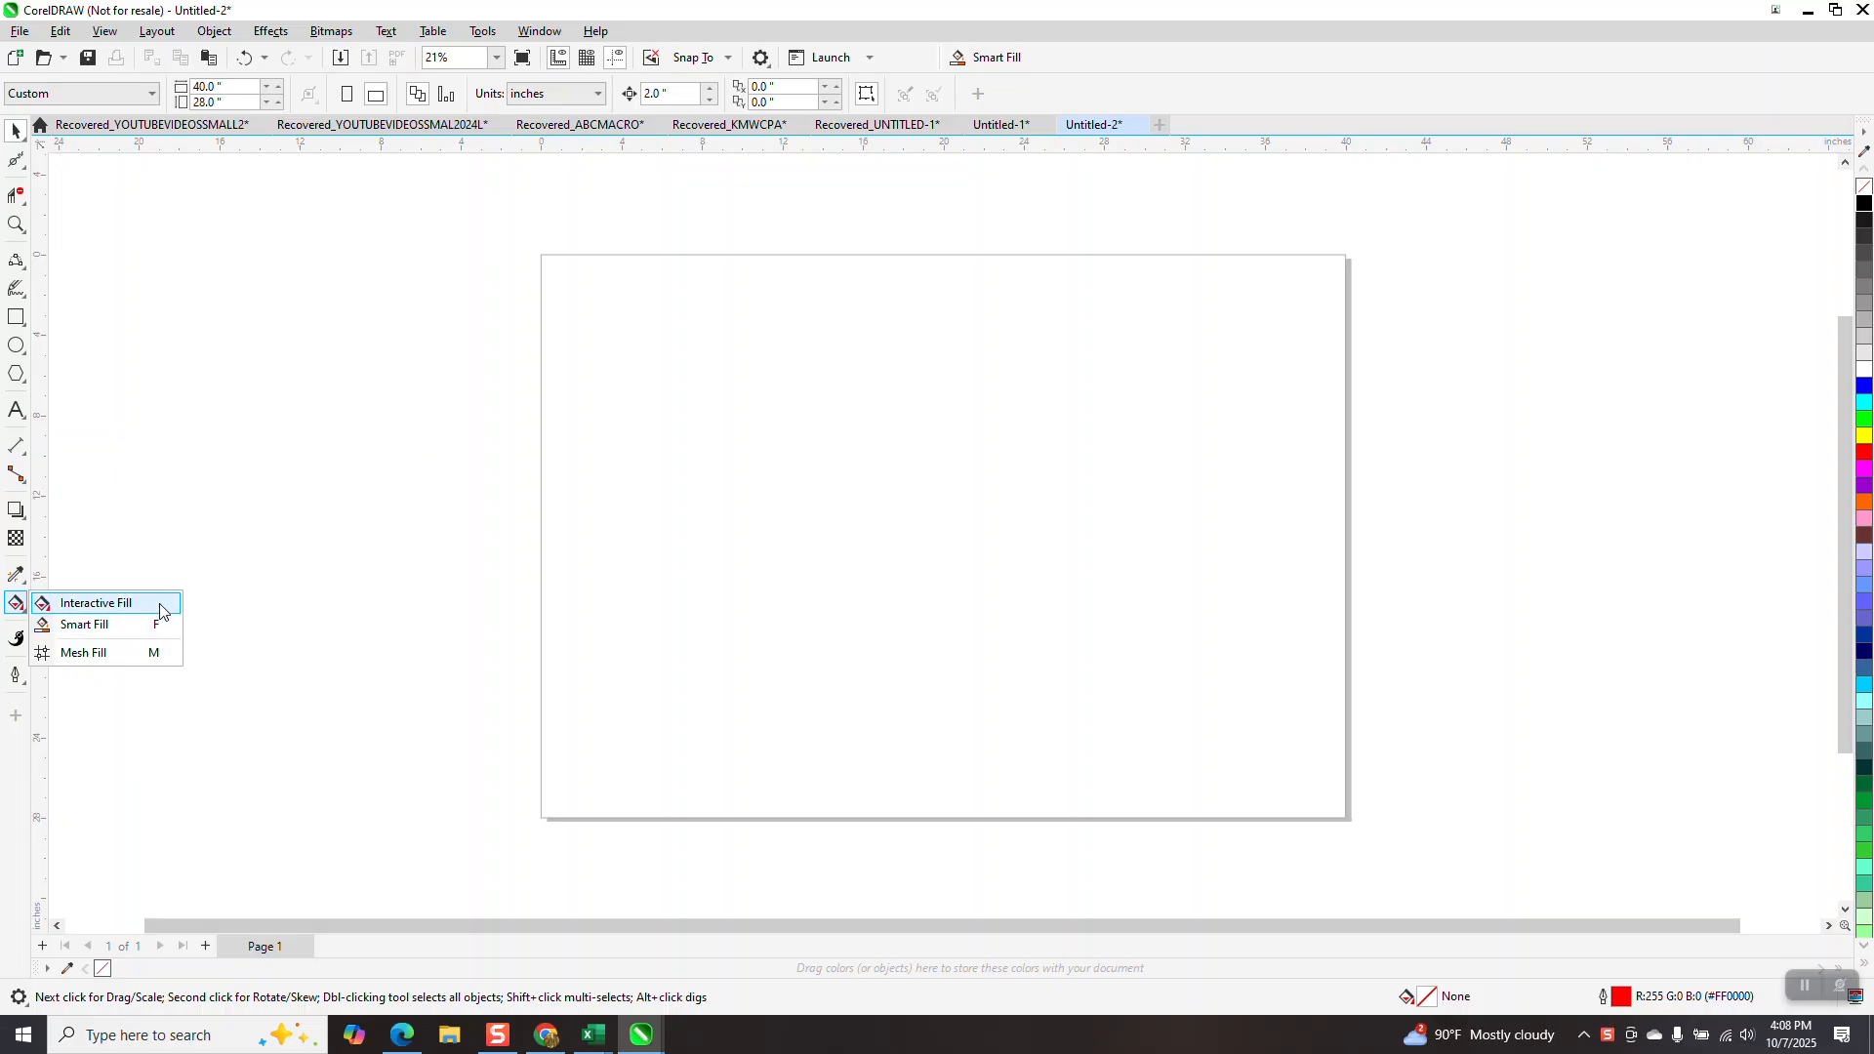
Draw two overlapping squares in the page's left half, together spanning about 11.55 by 7.96 inches
click(16, 317)
click(69, 315)
drag(781, 403, 741, 539)
drag(876, 457, 841, 564)
Group the two overlapping squares and shift the group slightly down and to the right
click(16, 129)
drag(580, 331, 1021, 663)
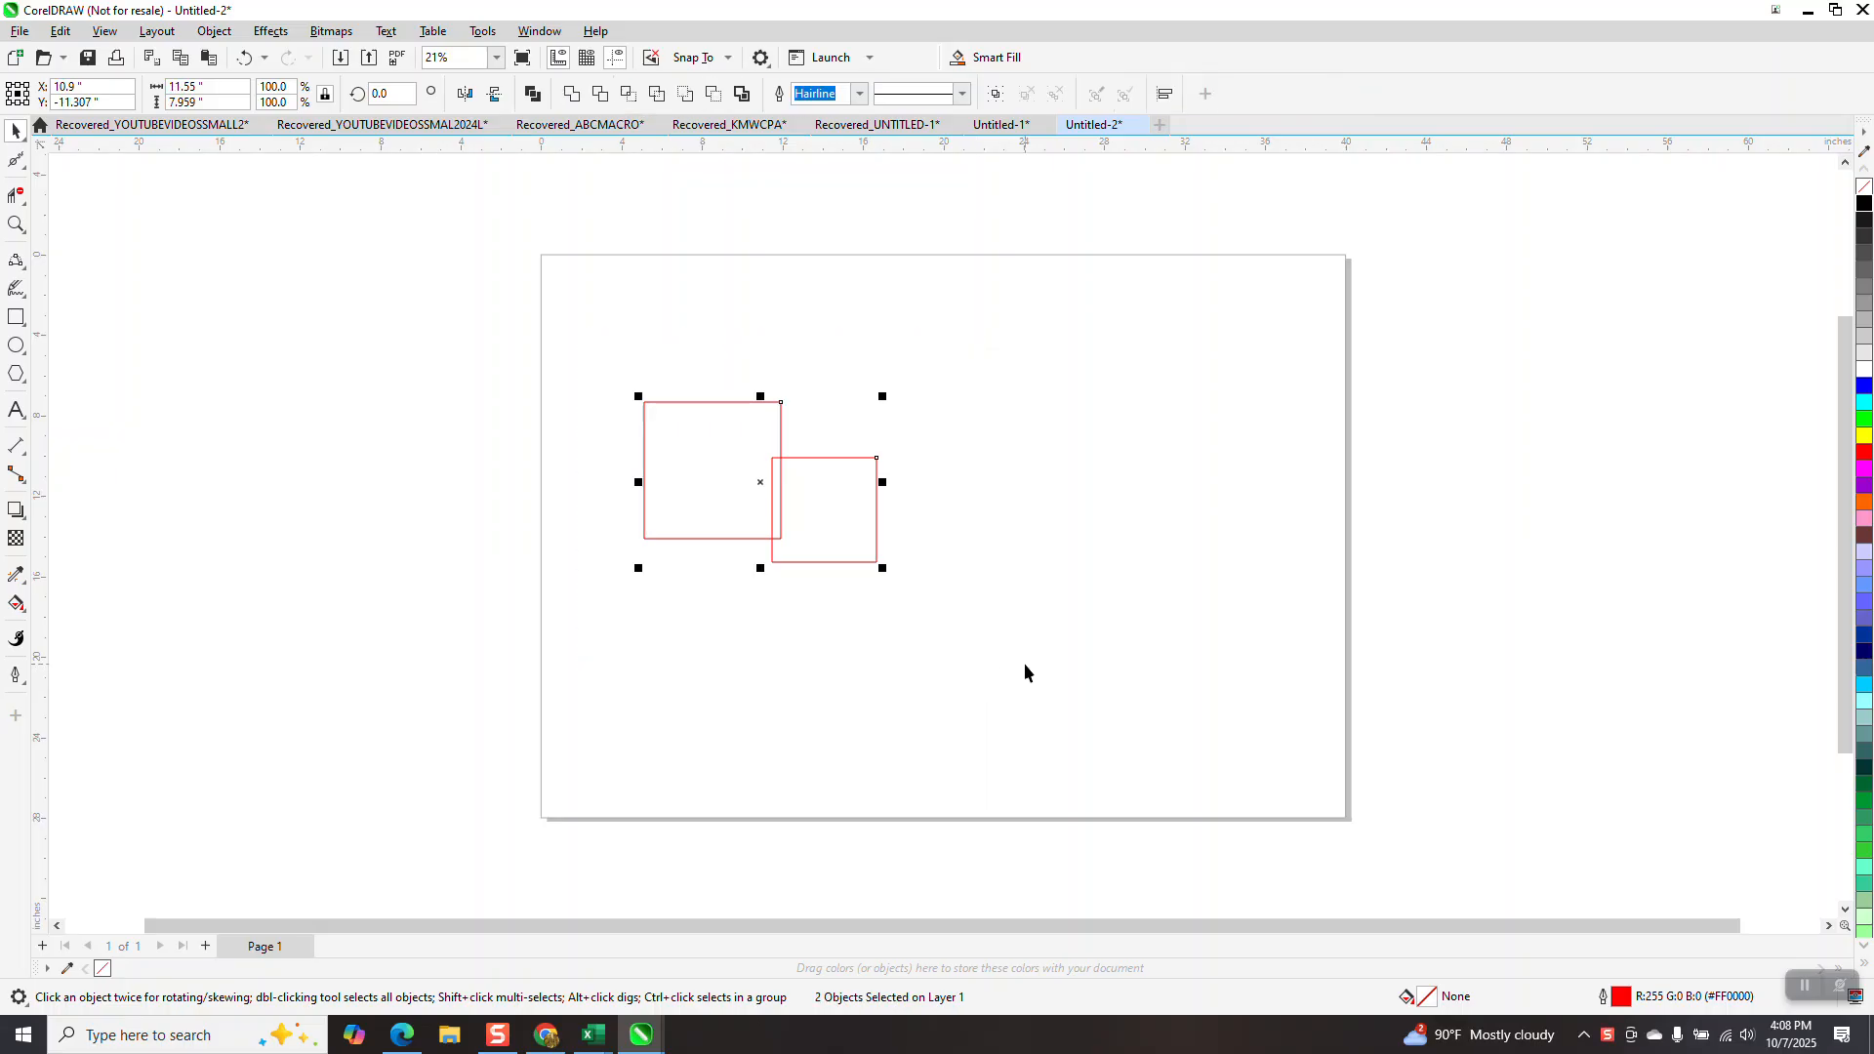
click(1025, 672)
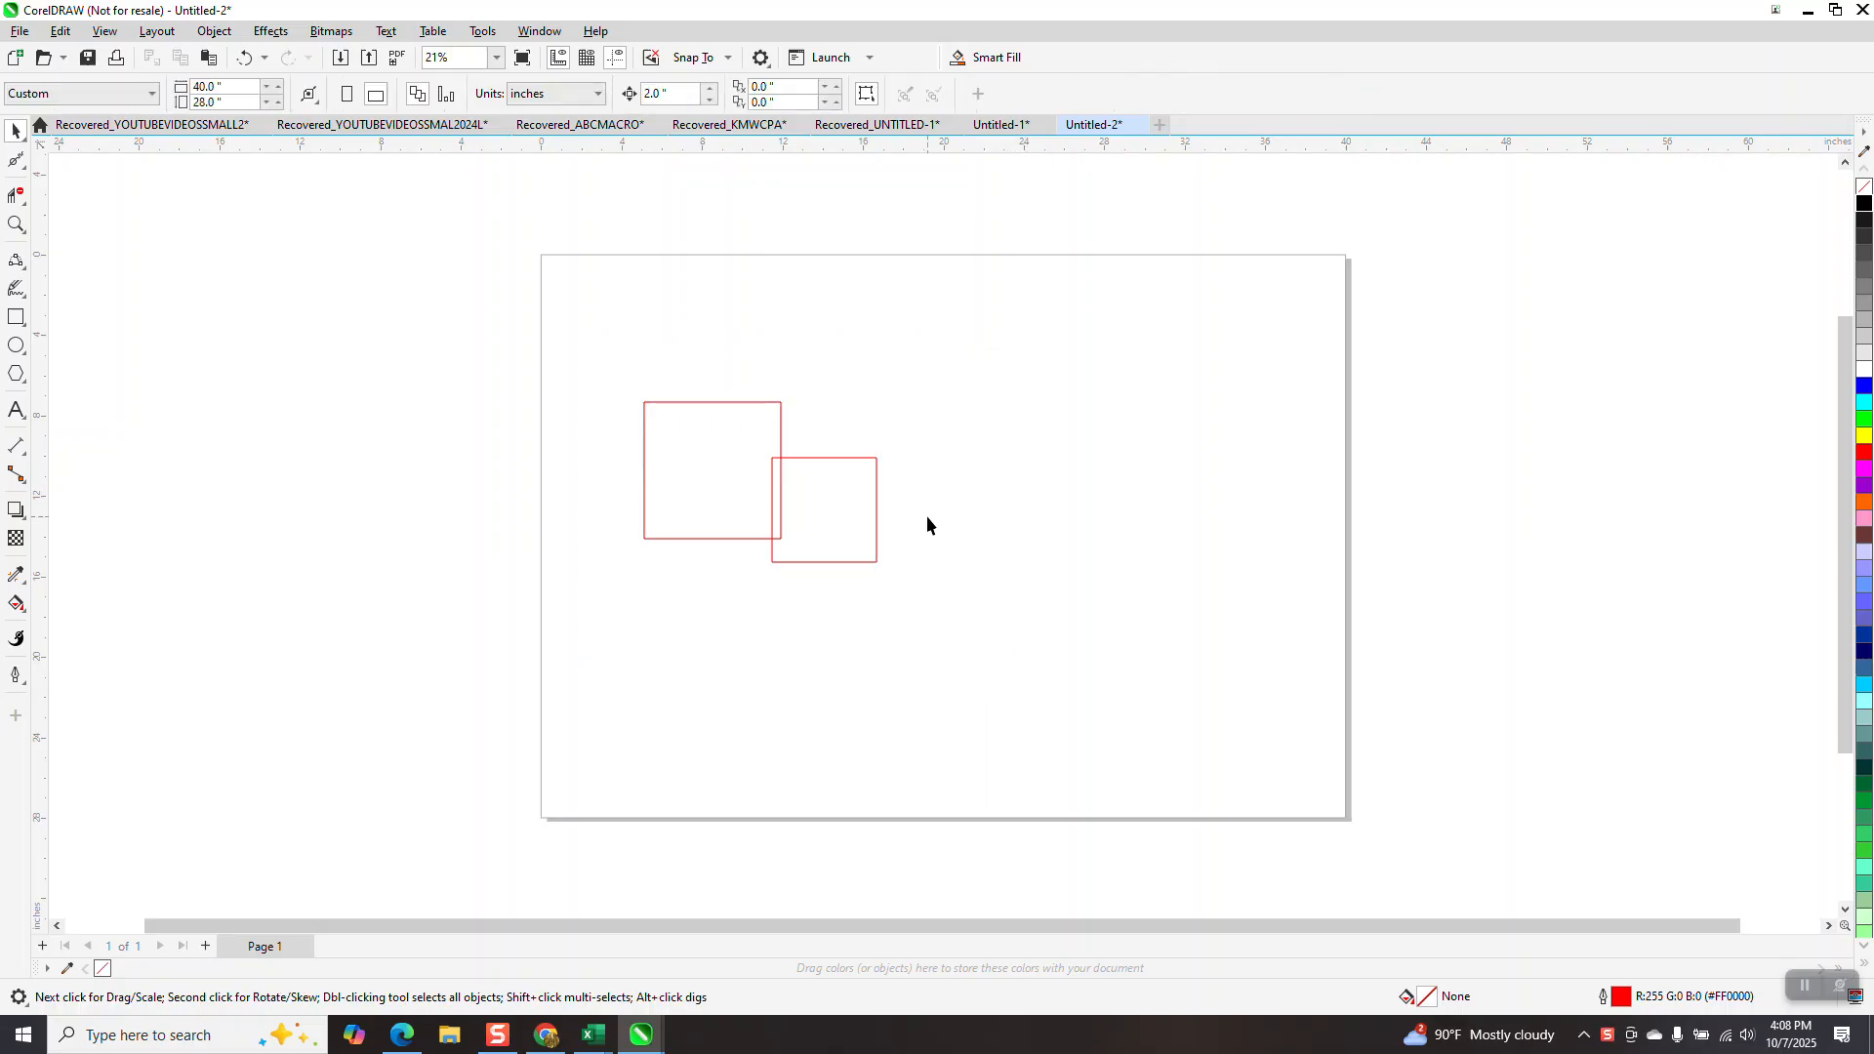
mouse_move(861, 503)
mouse_down()
mouse_move(1143, 471)
mouse_move(868, 507)
mouse_up()
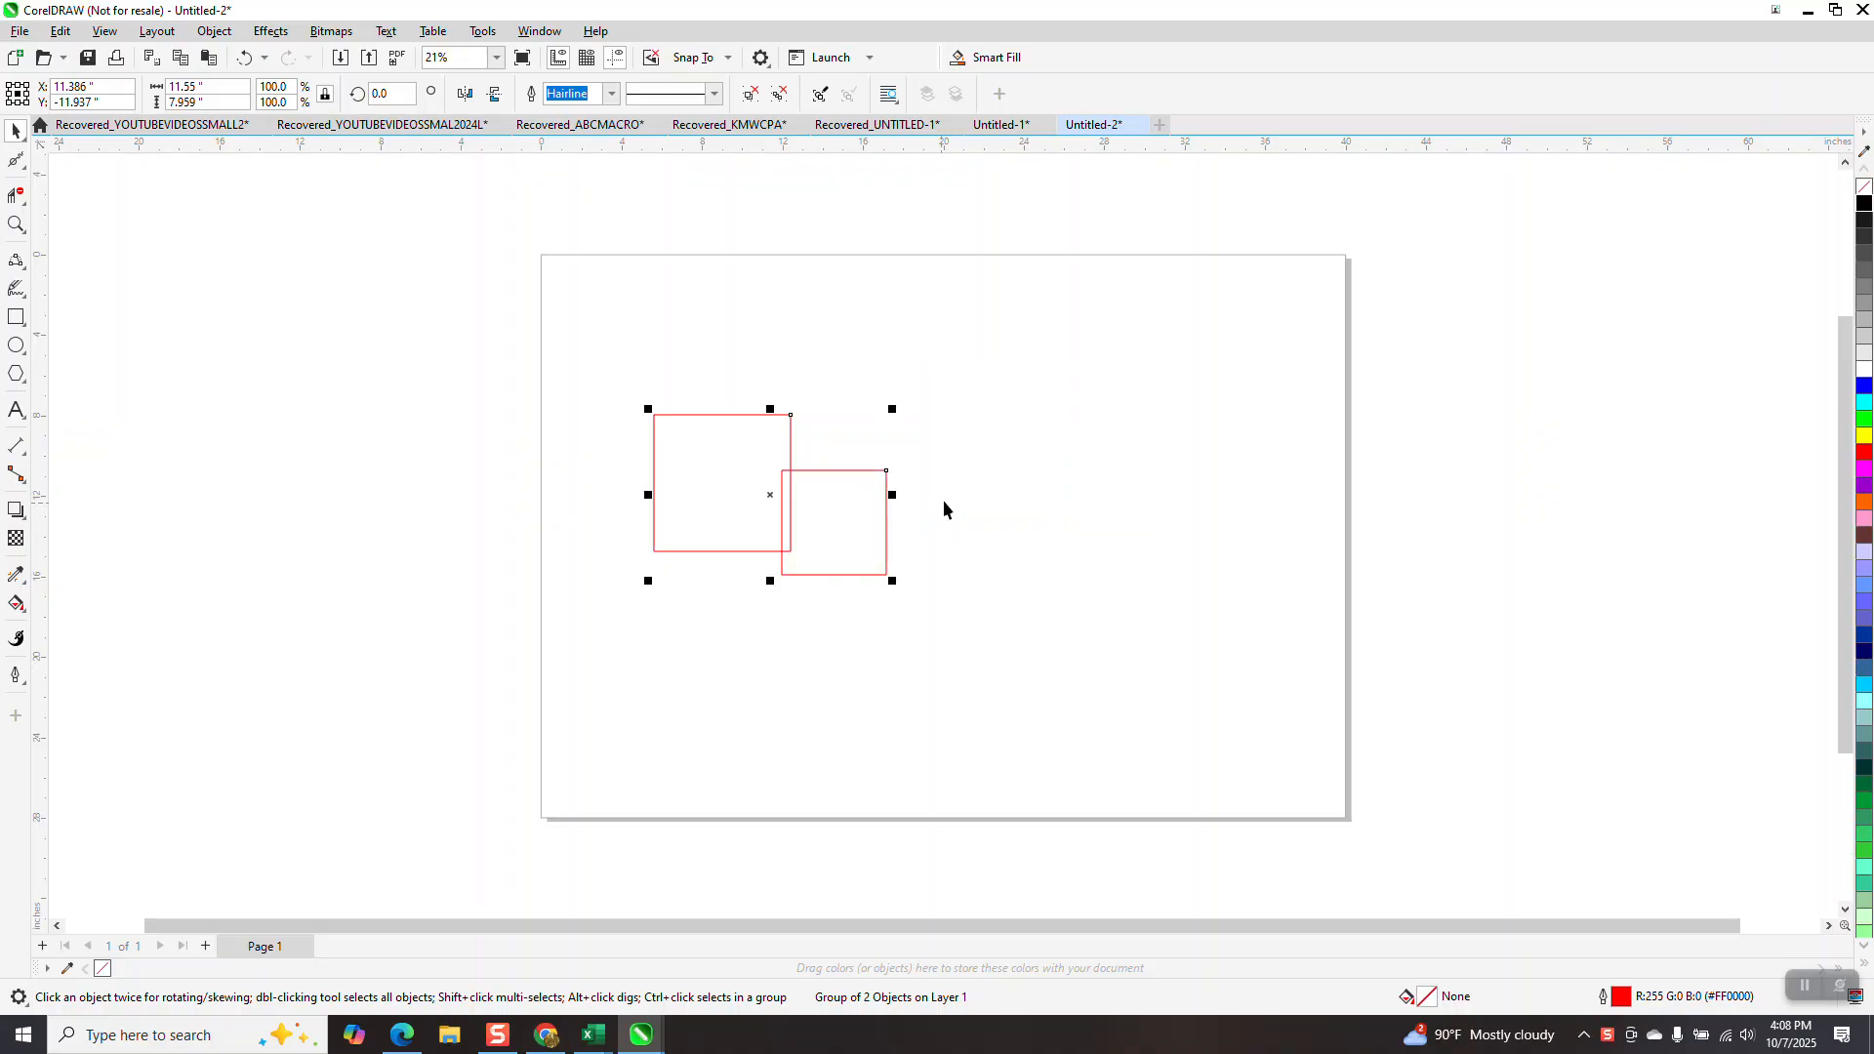
Use Smart Fill to fill both squares with blue, leaving their overlap unfilled
key(s)
click(871, 522)
click(759, 469)
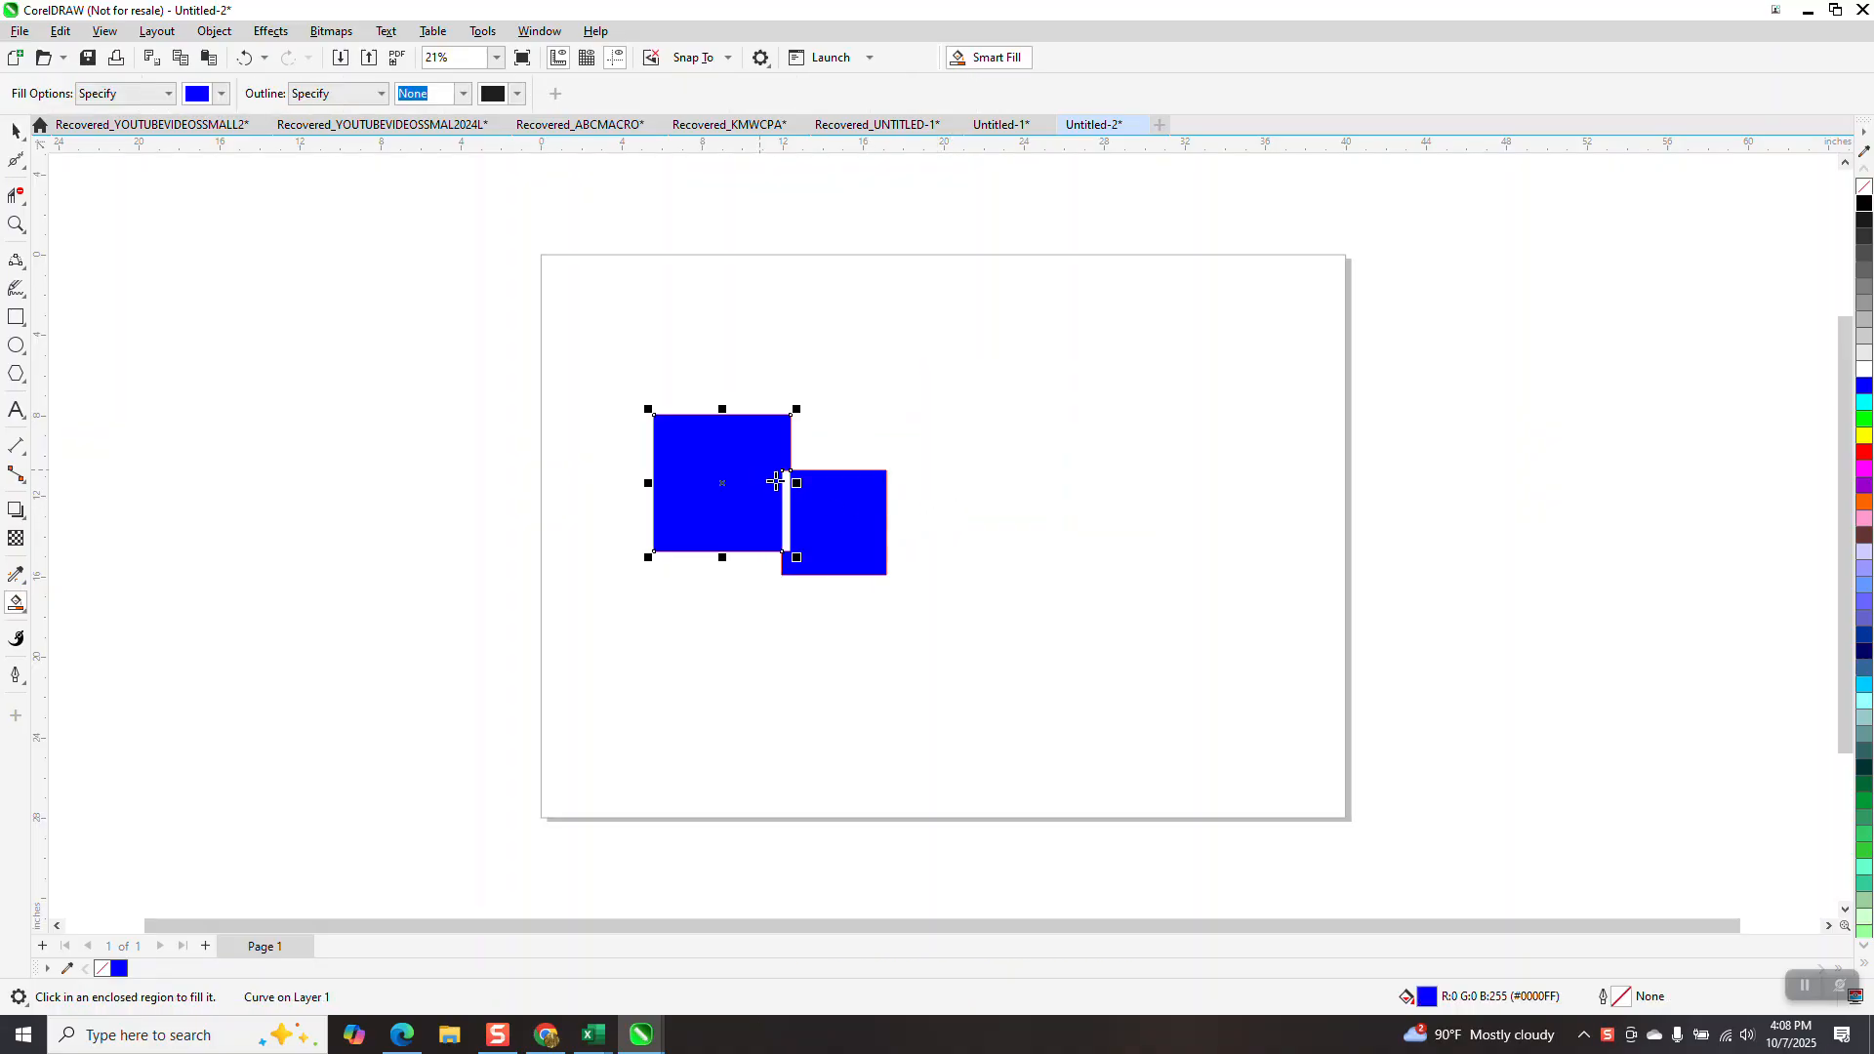
Delete the grouped squares and their blue fills from the page
click(15, 130)
drag(631, 383, 935, 611)
key(Delete)
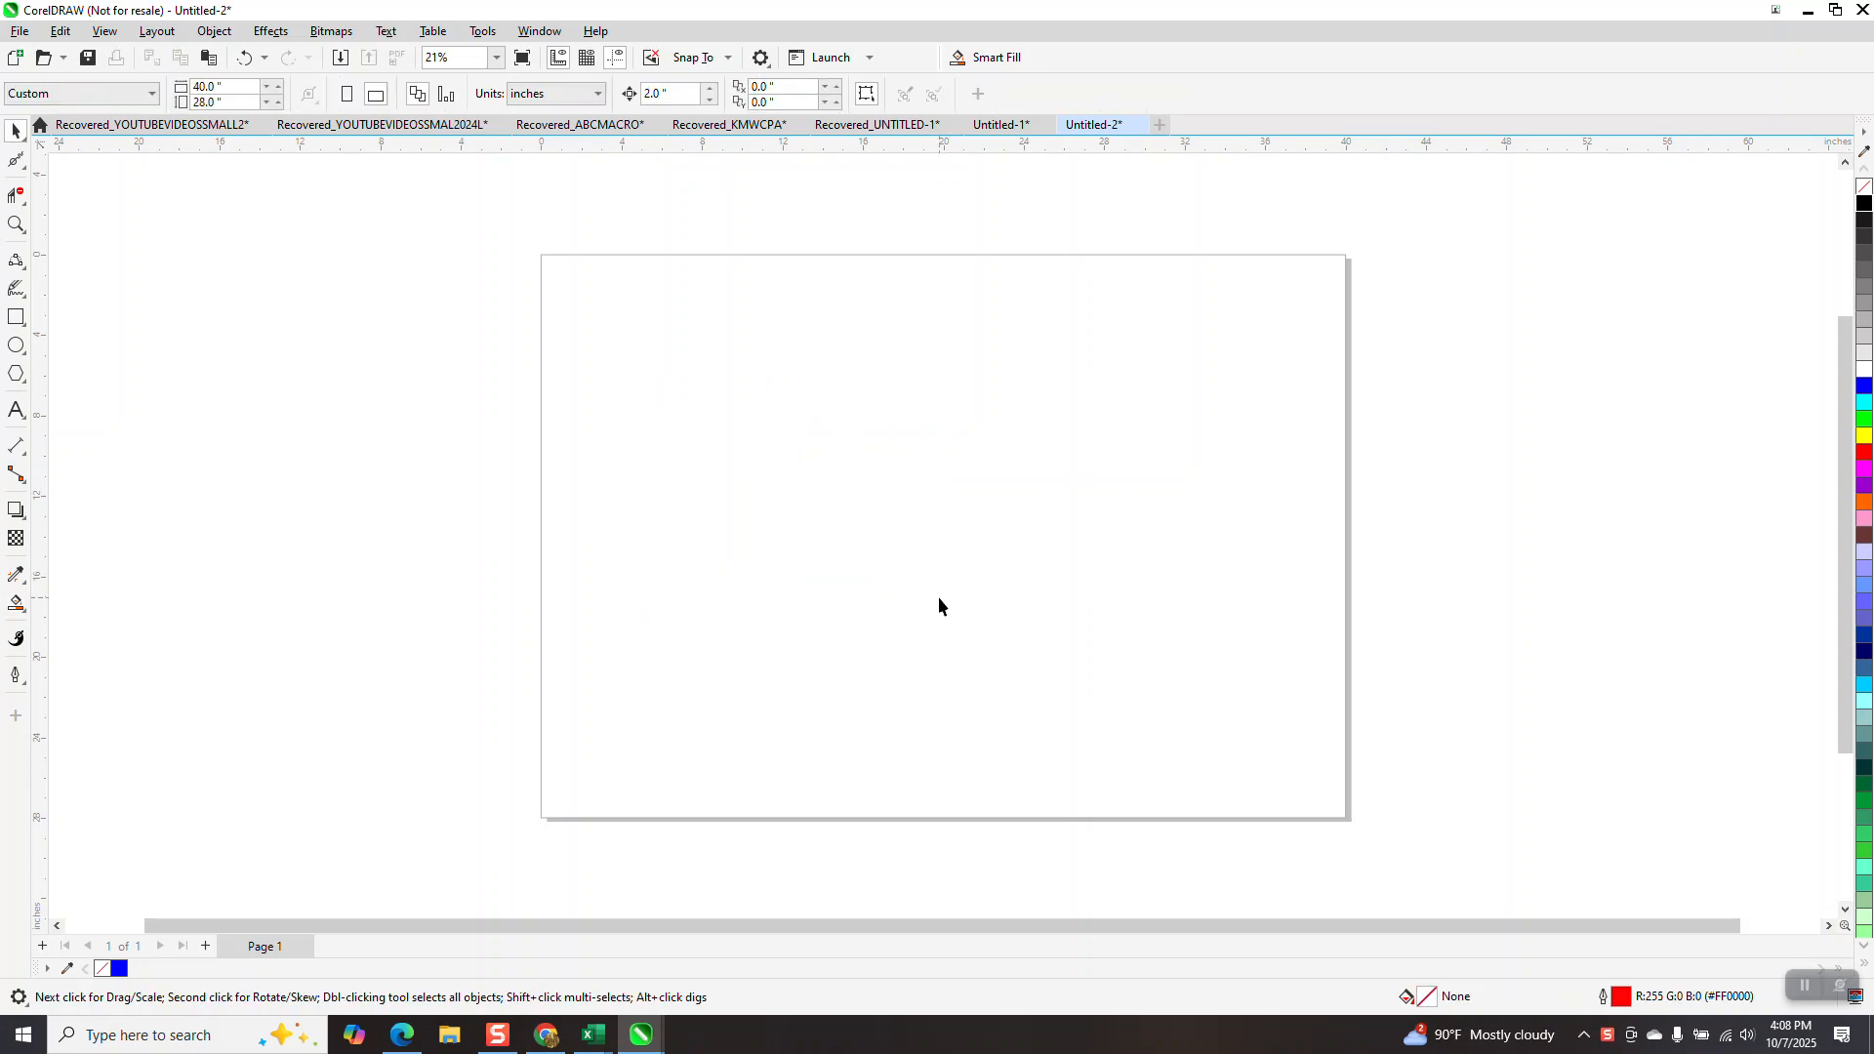
Check the fill tools' shortcuts and open the Commands page of the customization options
click(22, 618)
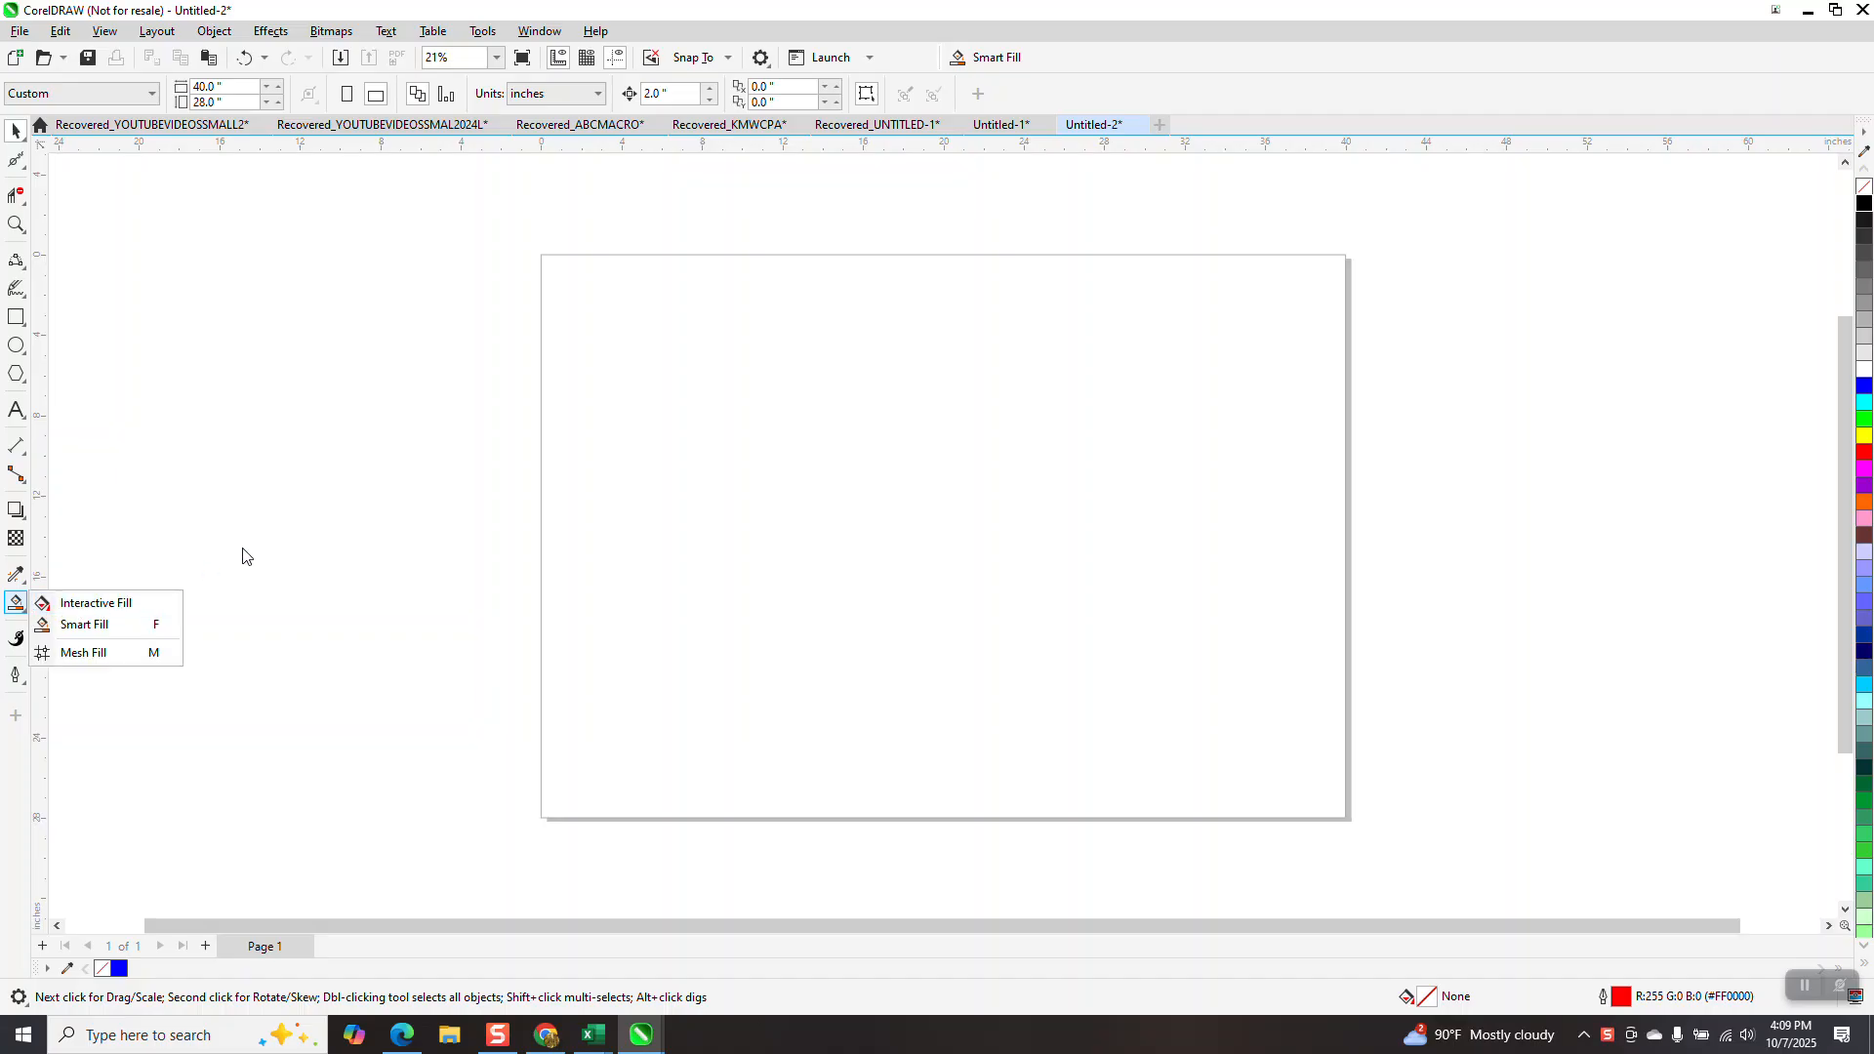
click(485, 33)
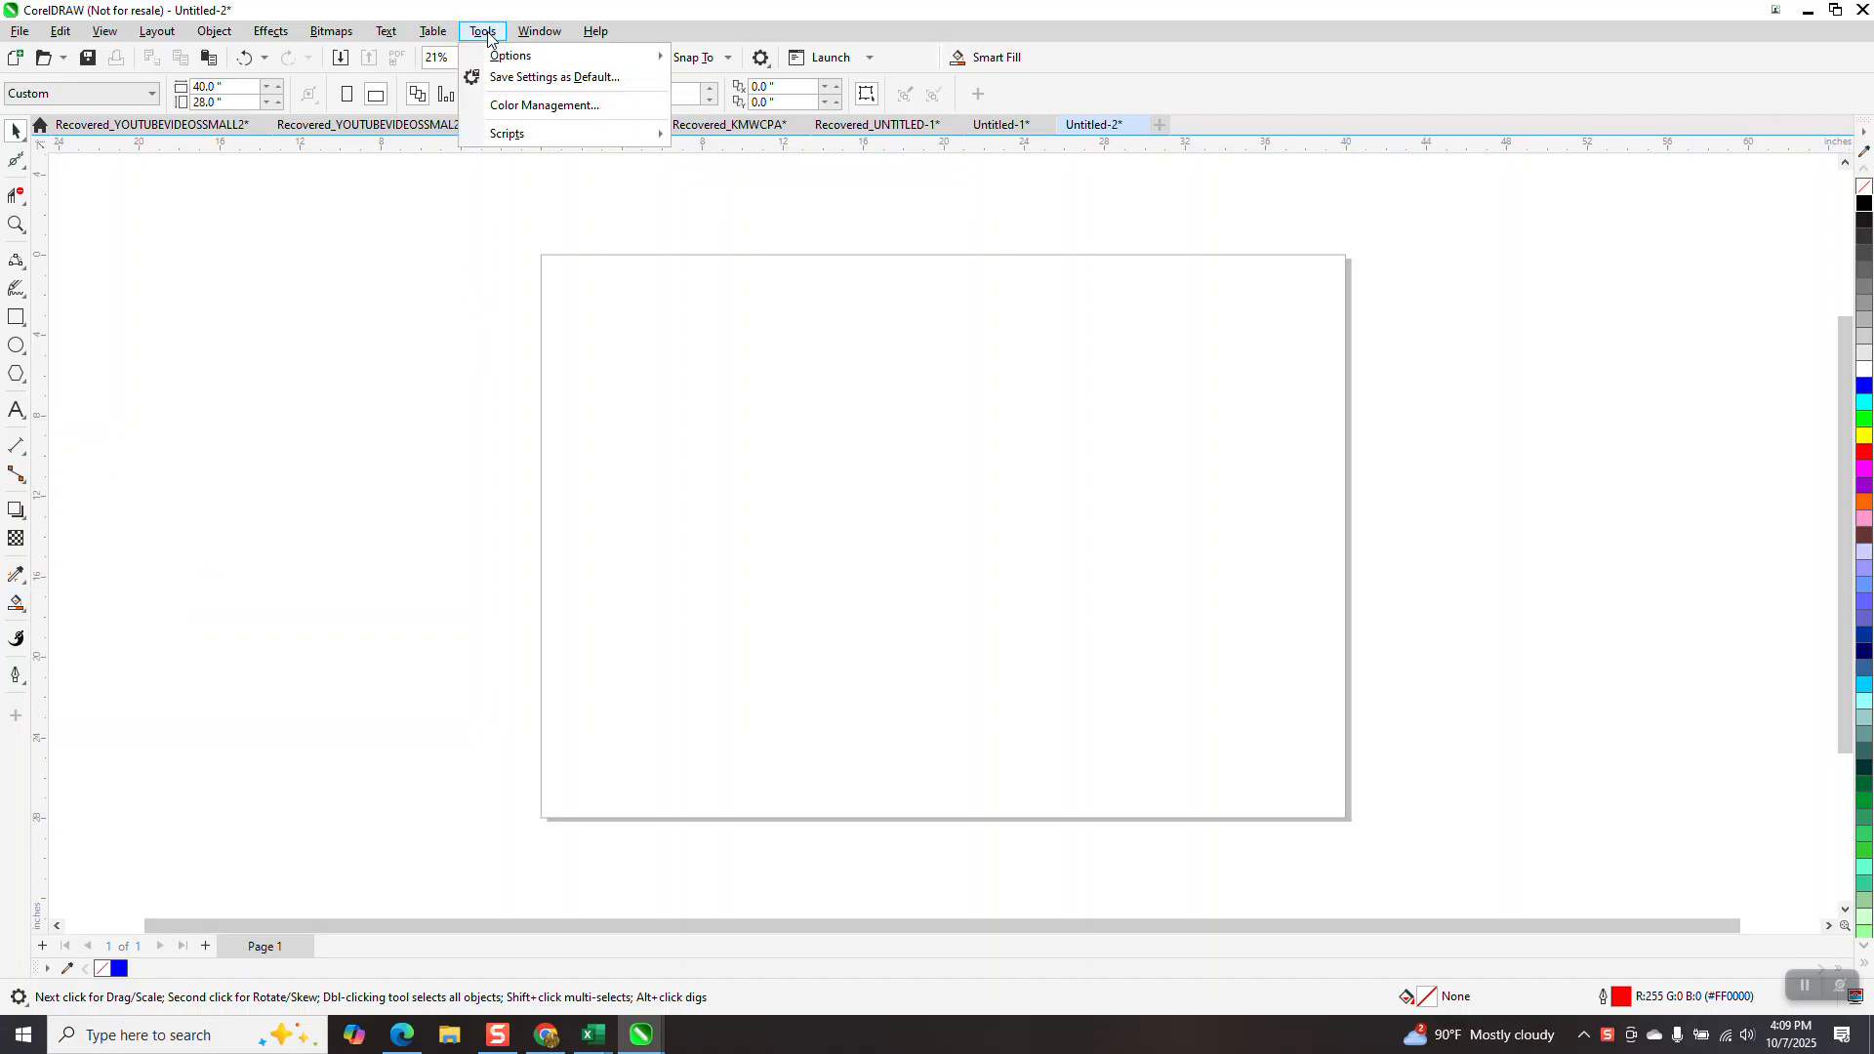
mouse_move(527, 58)
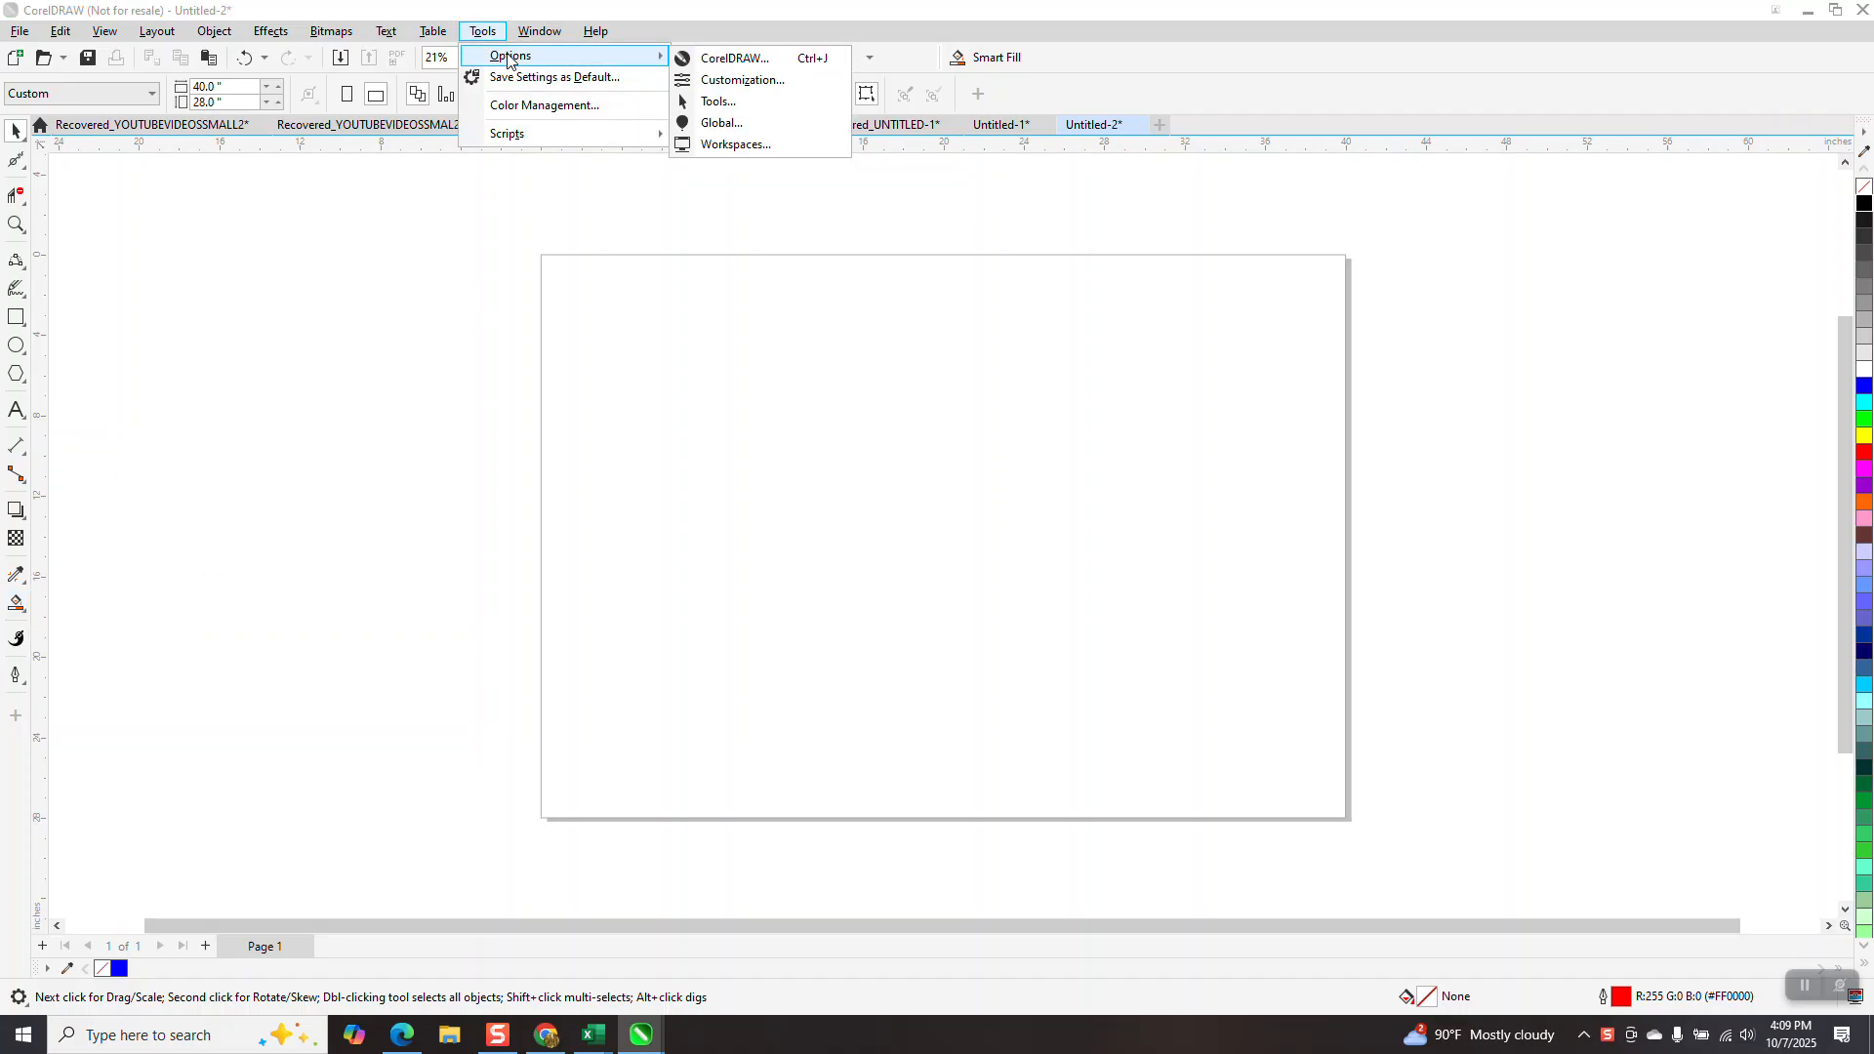
click(741, 81)
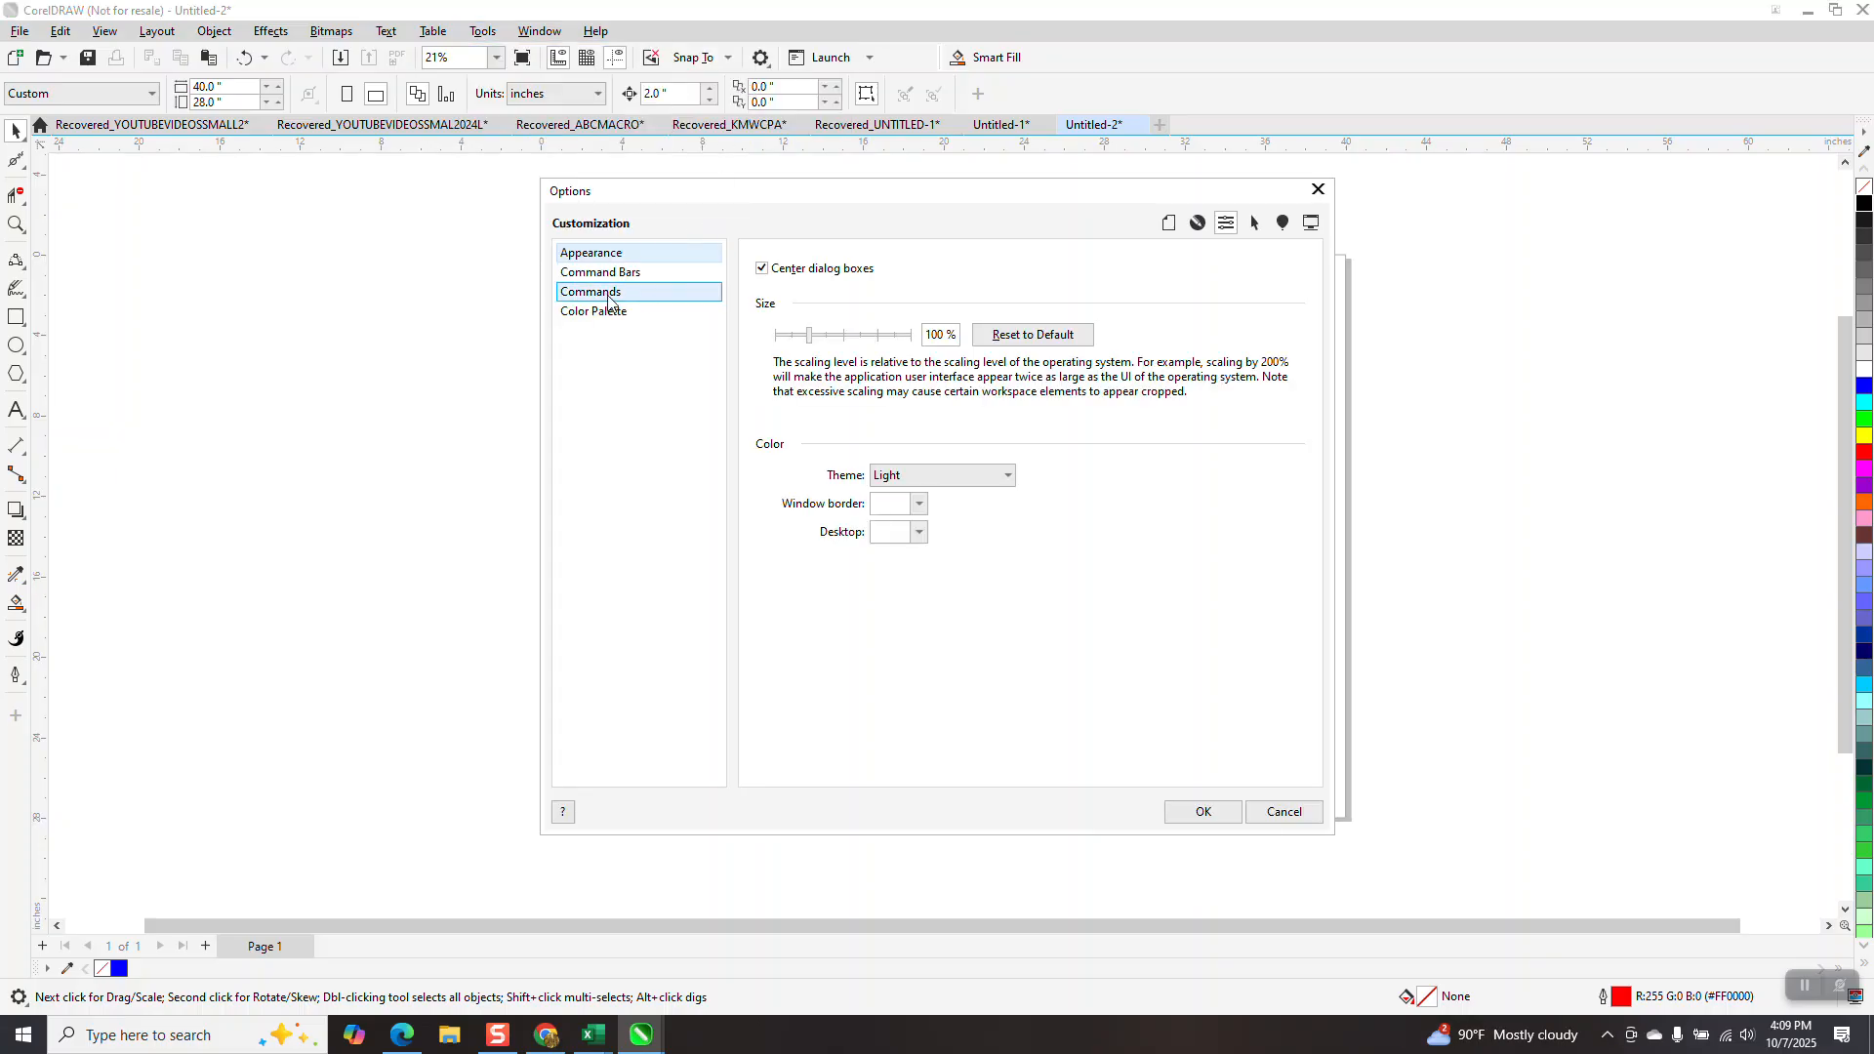
click(613, 294)
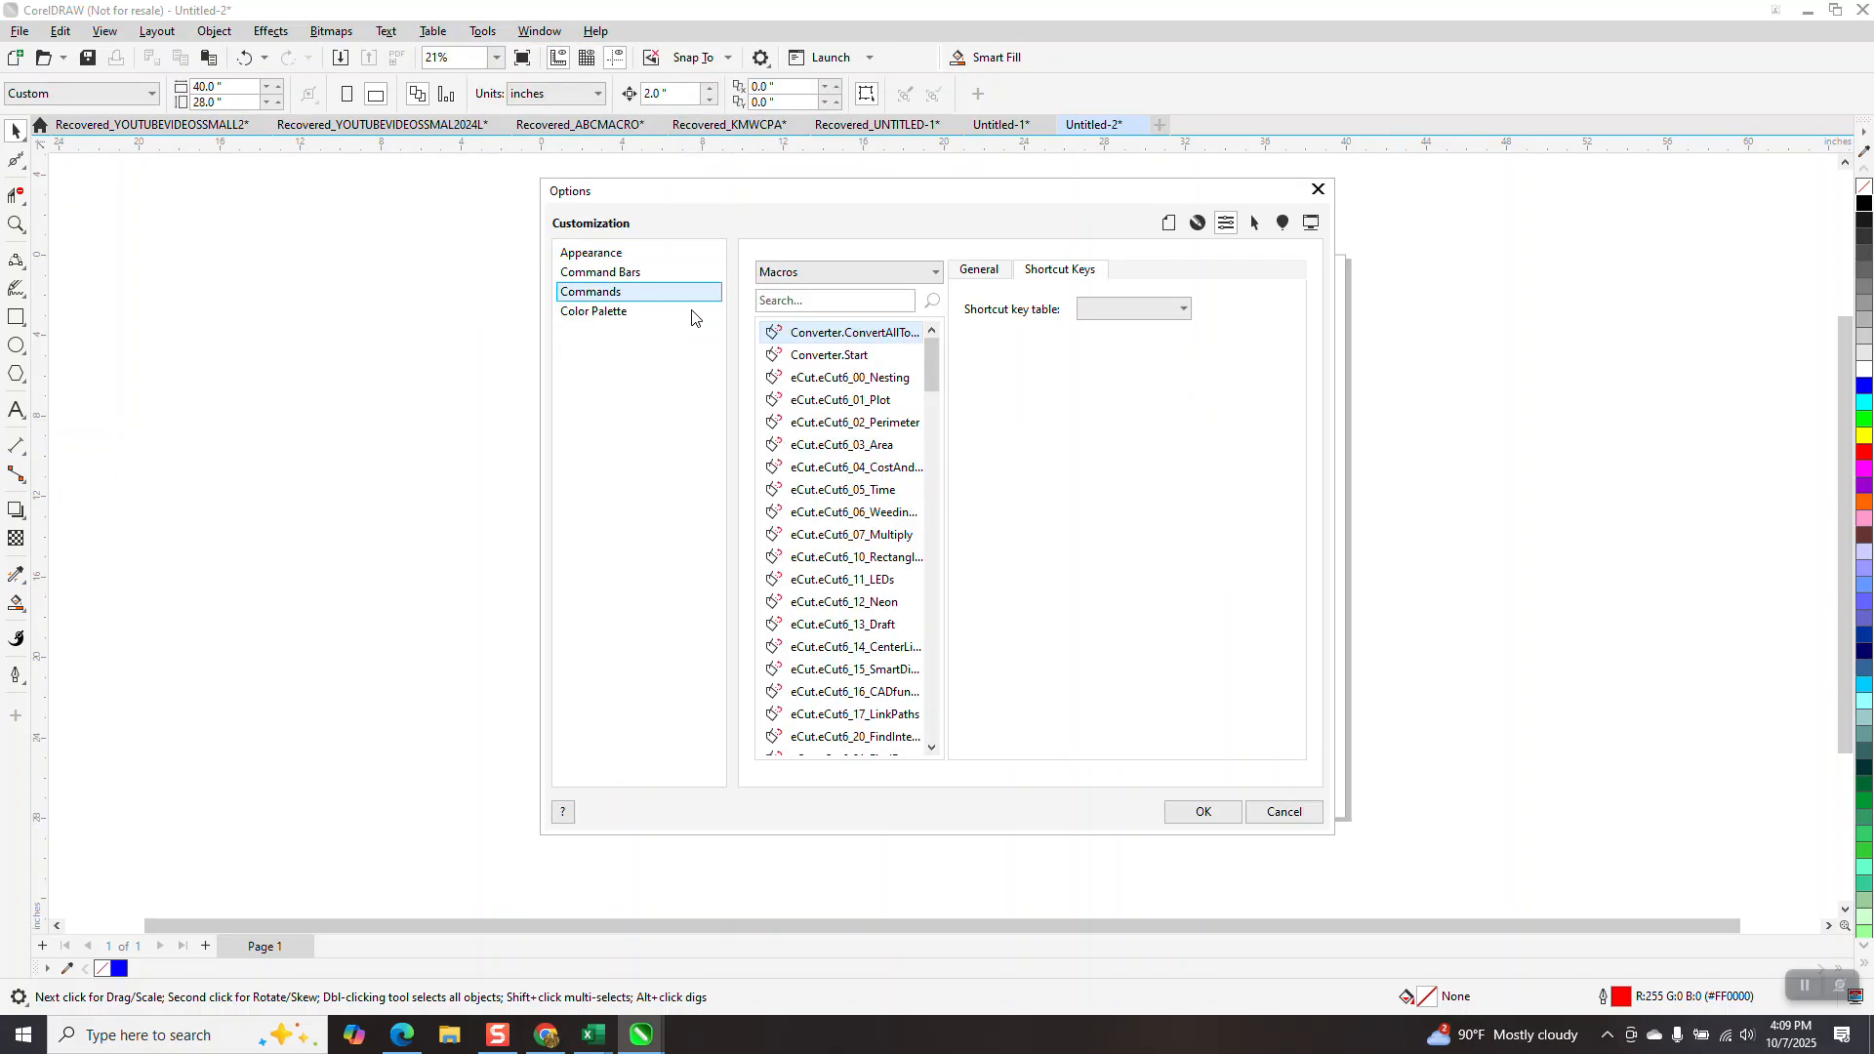
List the Toolbox commands, select Interactive Fill and activate its new shortcut key entry
click(937, 274)
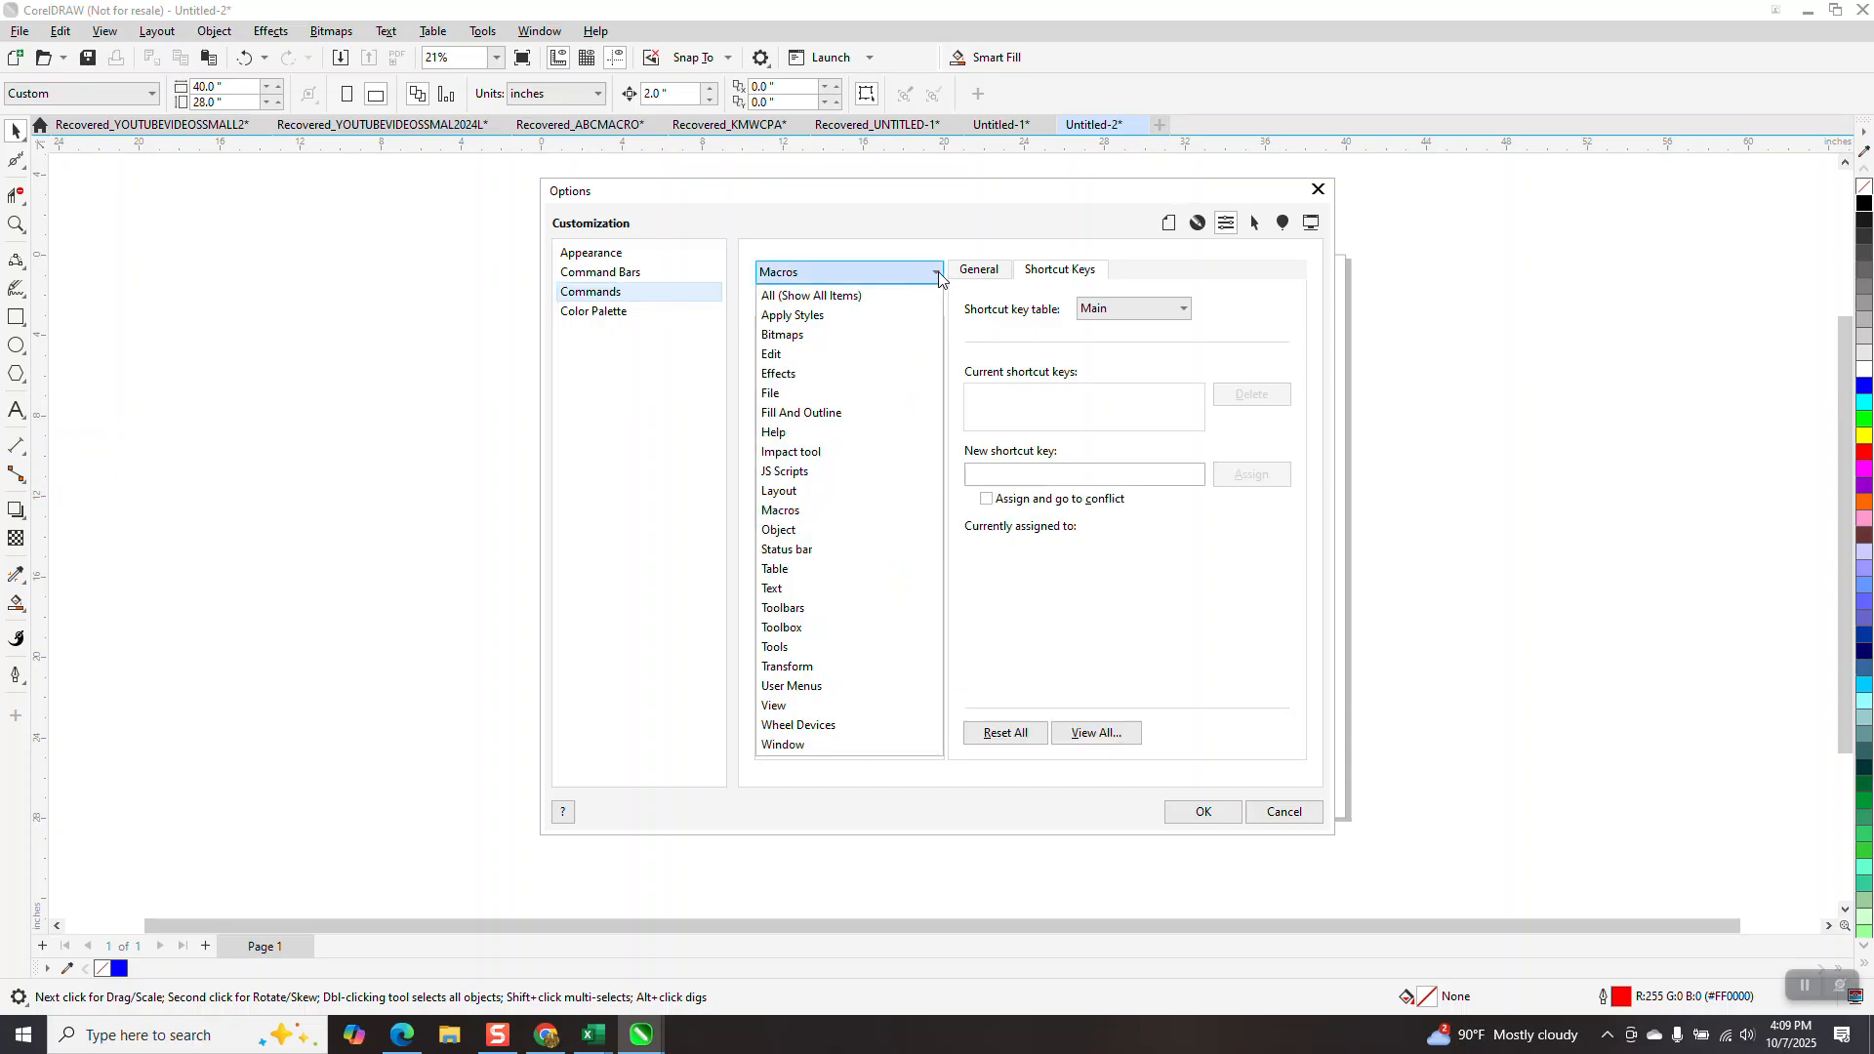
click(855, 297)
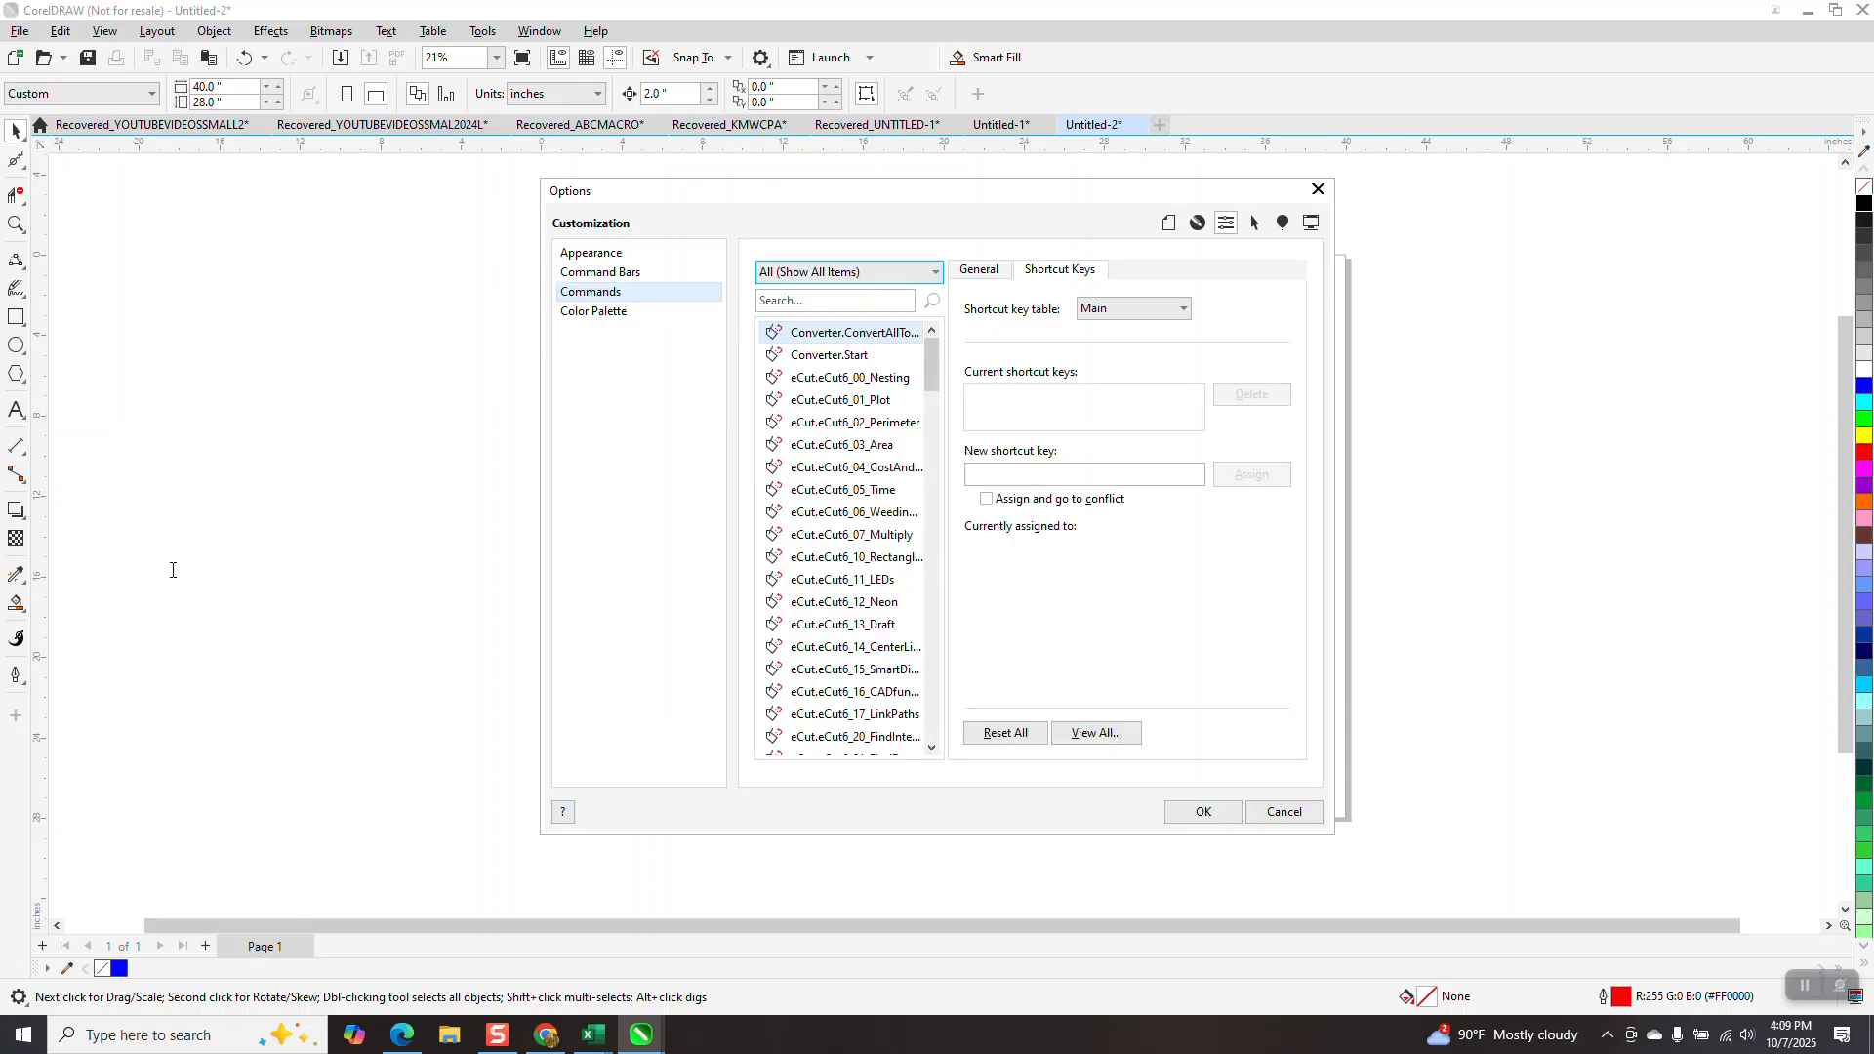
click(33, 613)
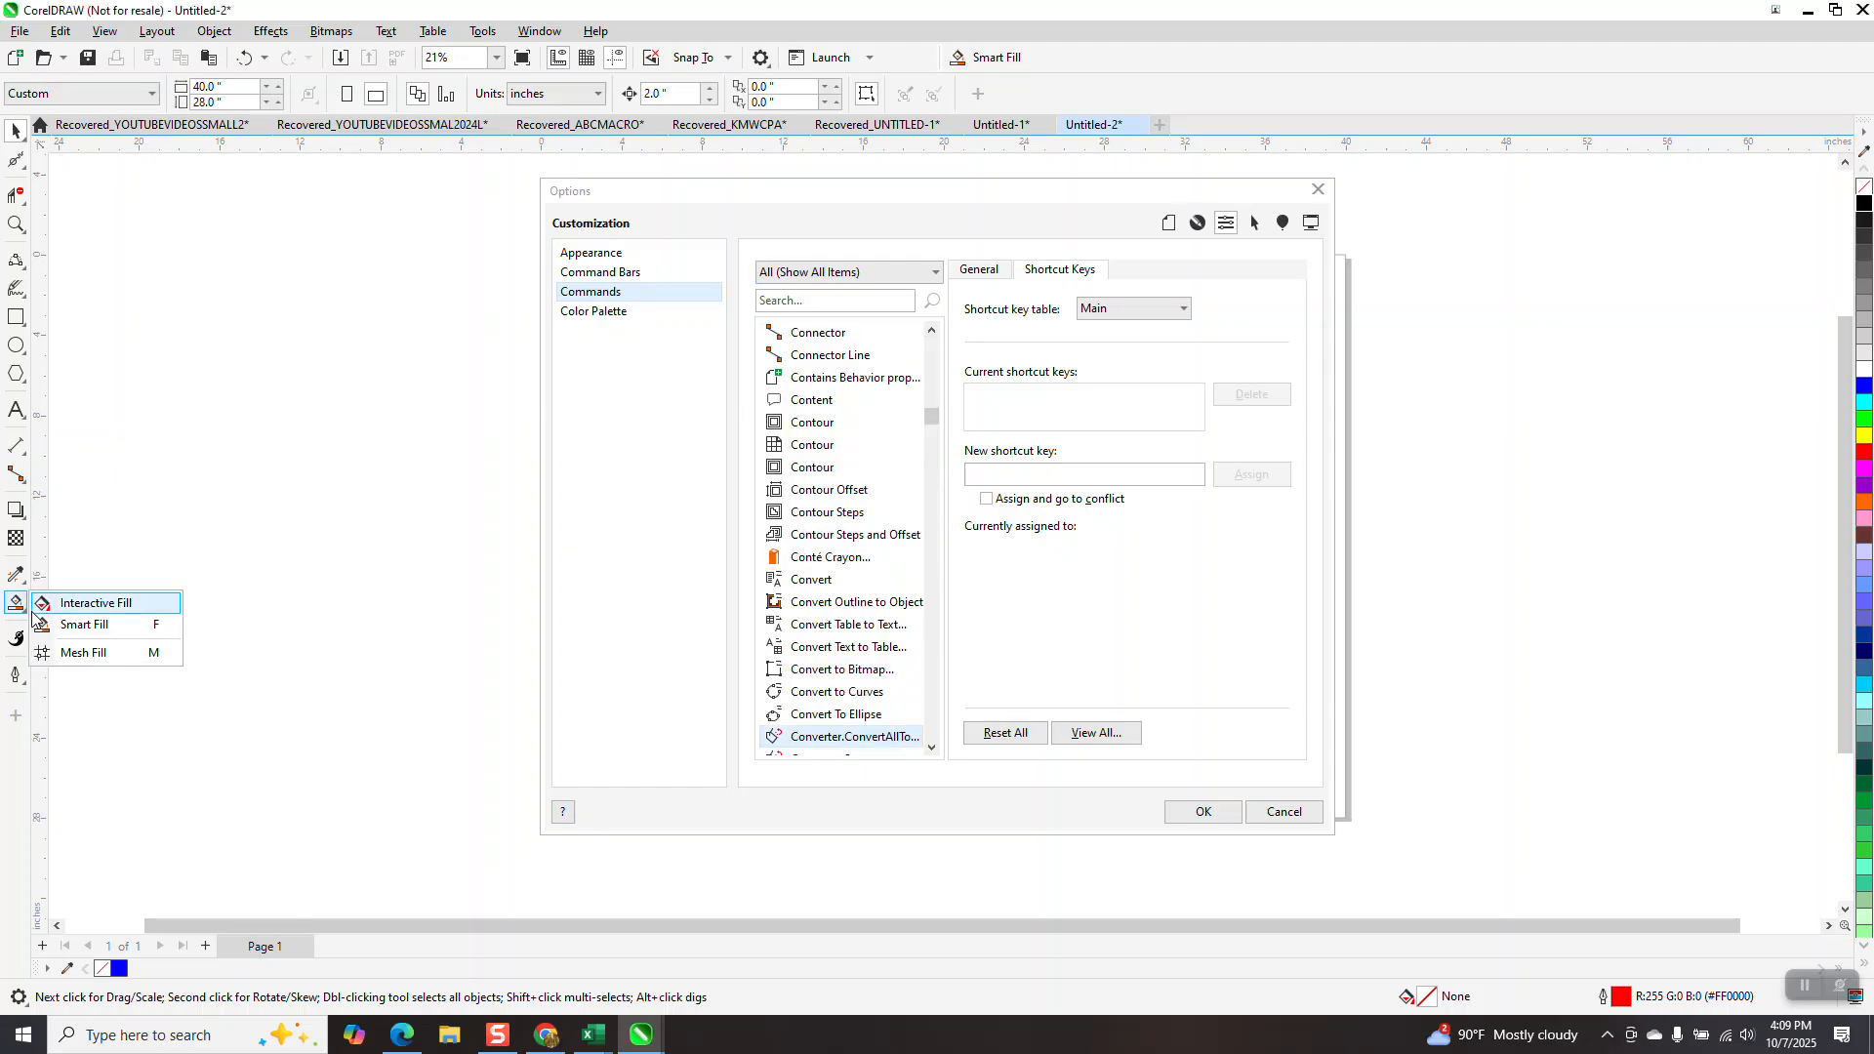
click(81, 612)
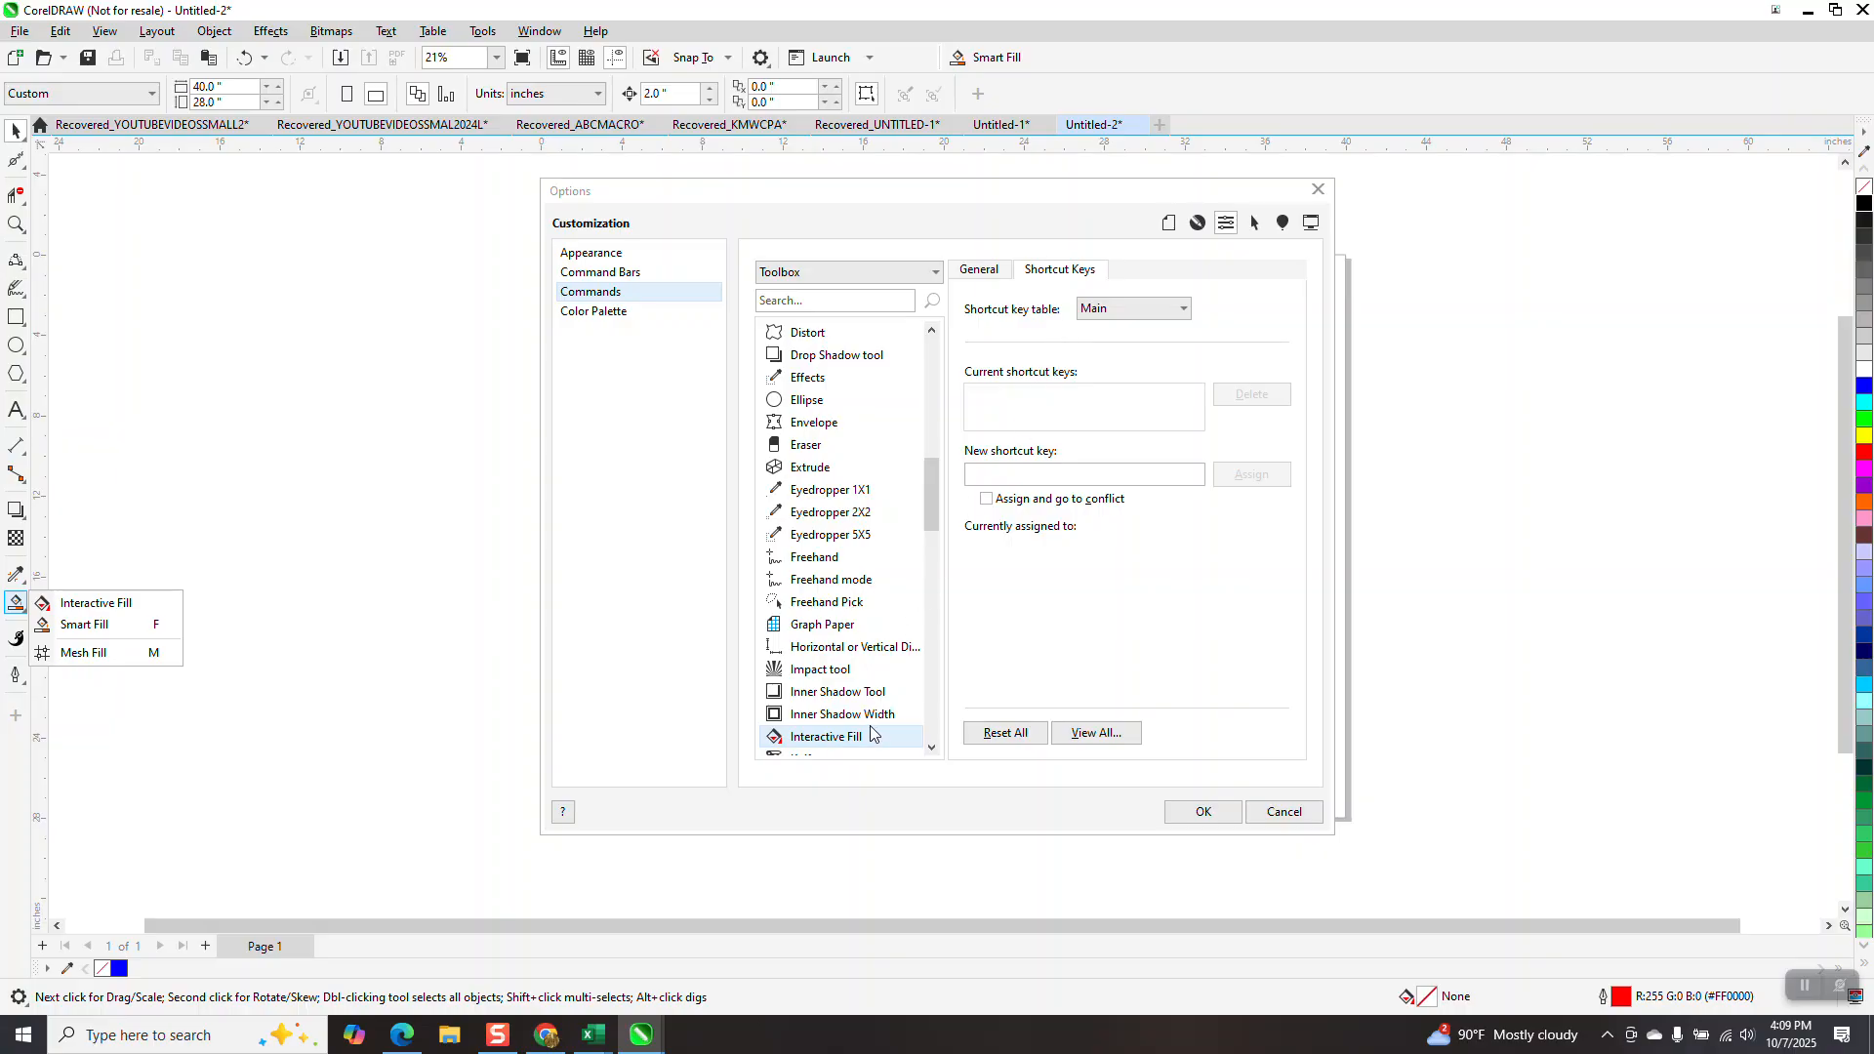
click(1059, 271)
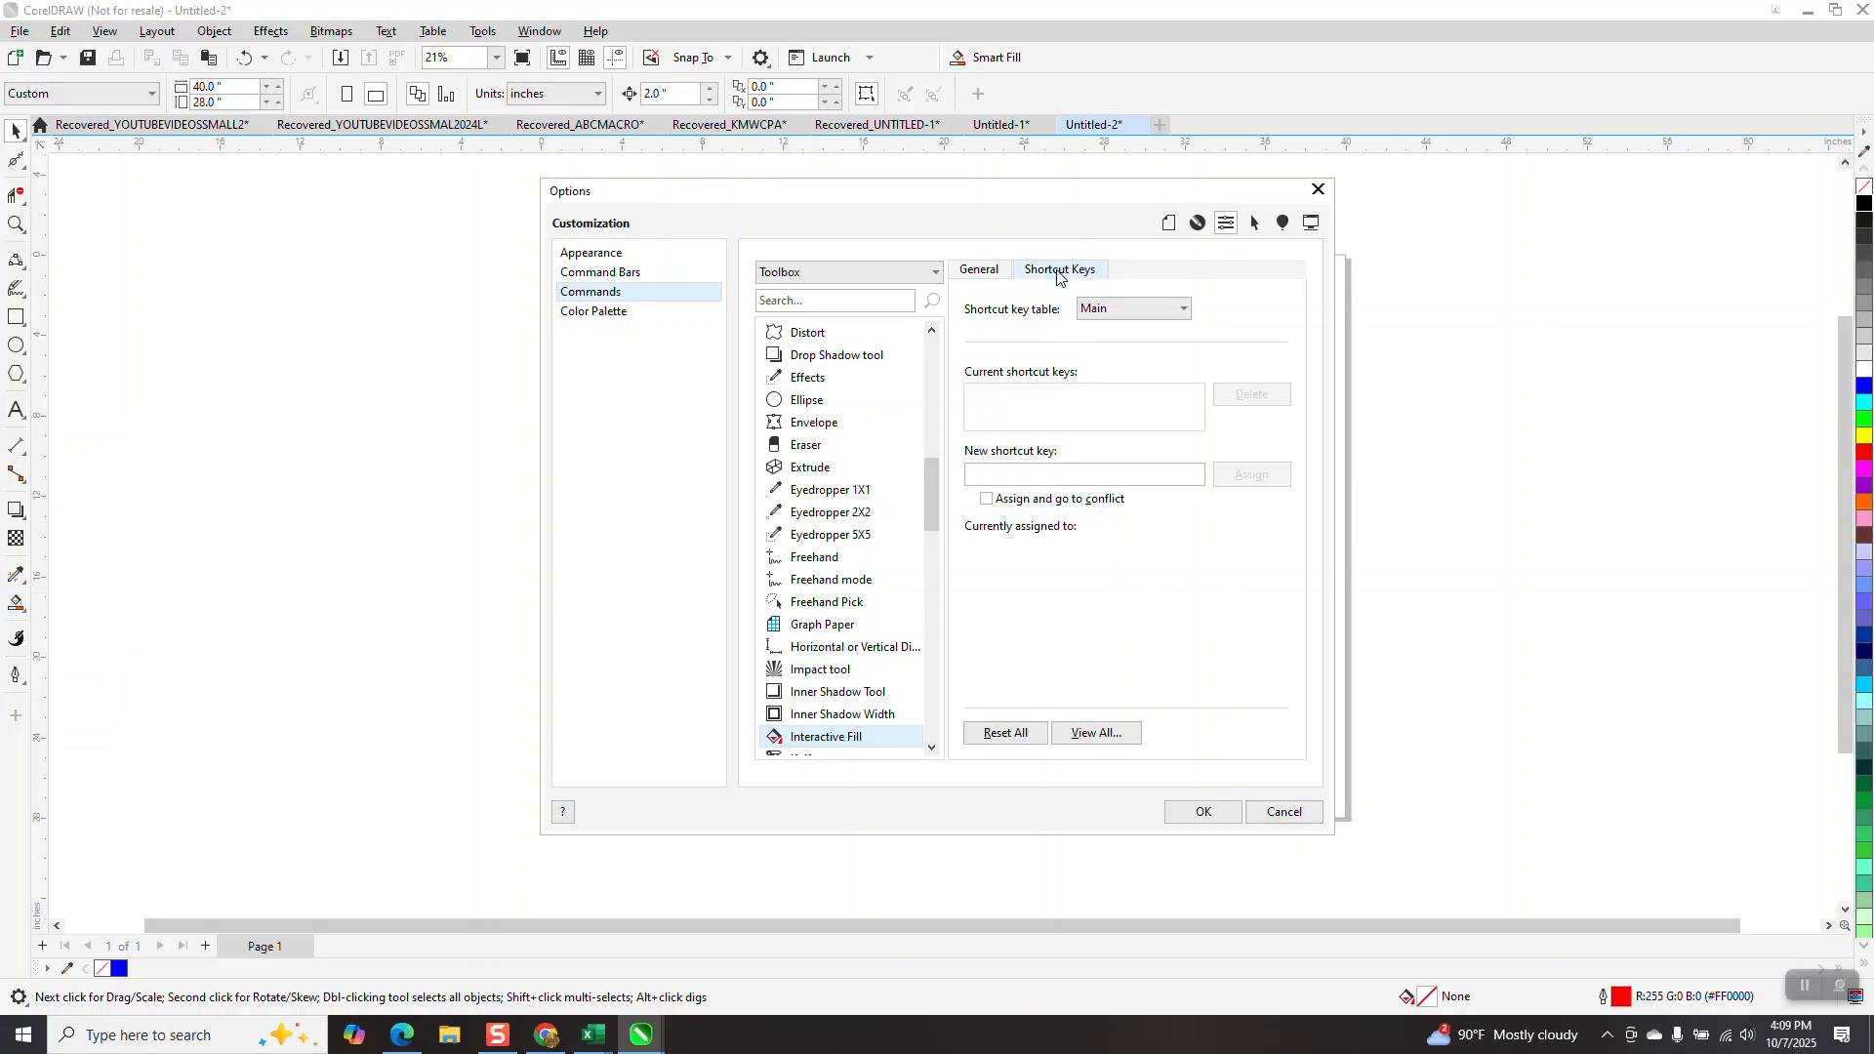
click(997, 475)
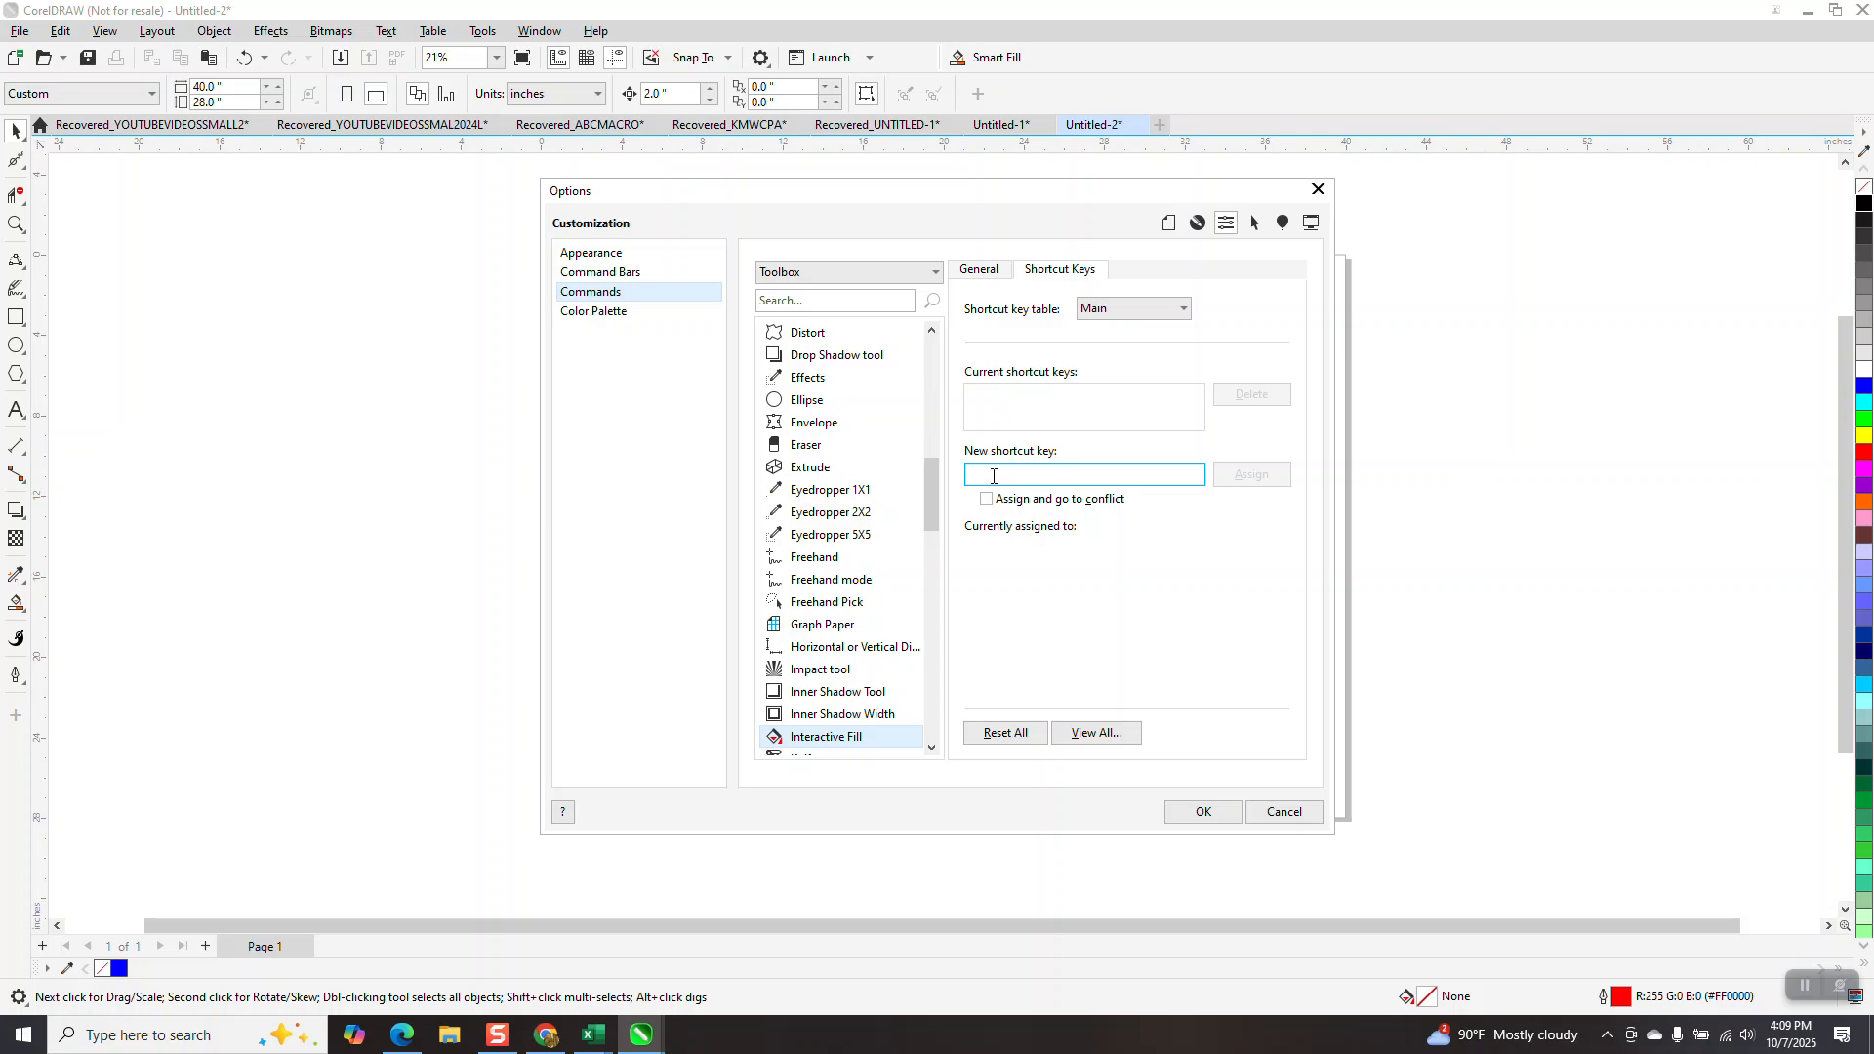
key(i)
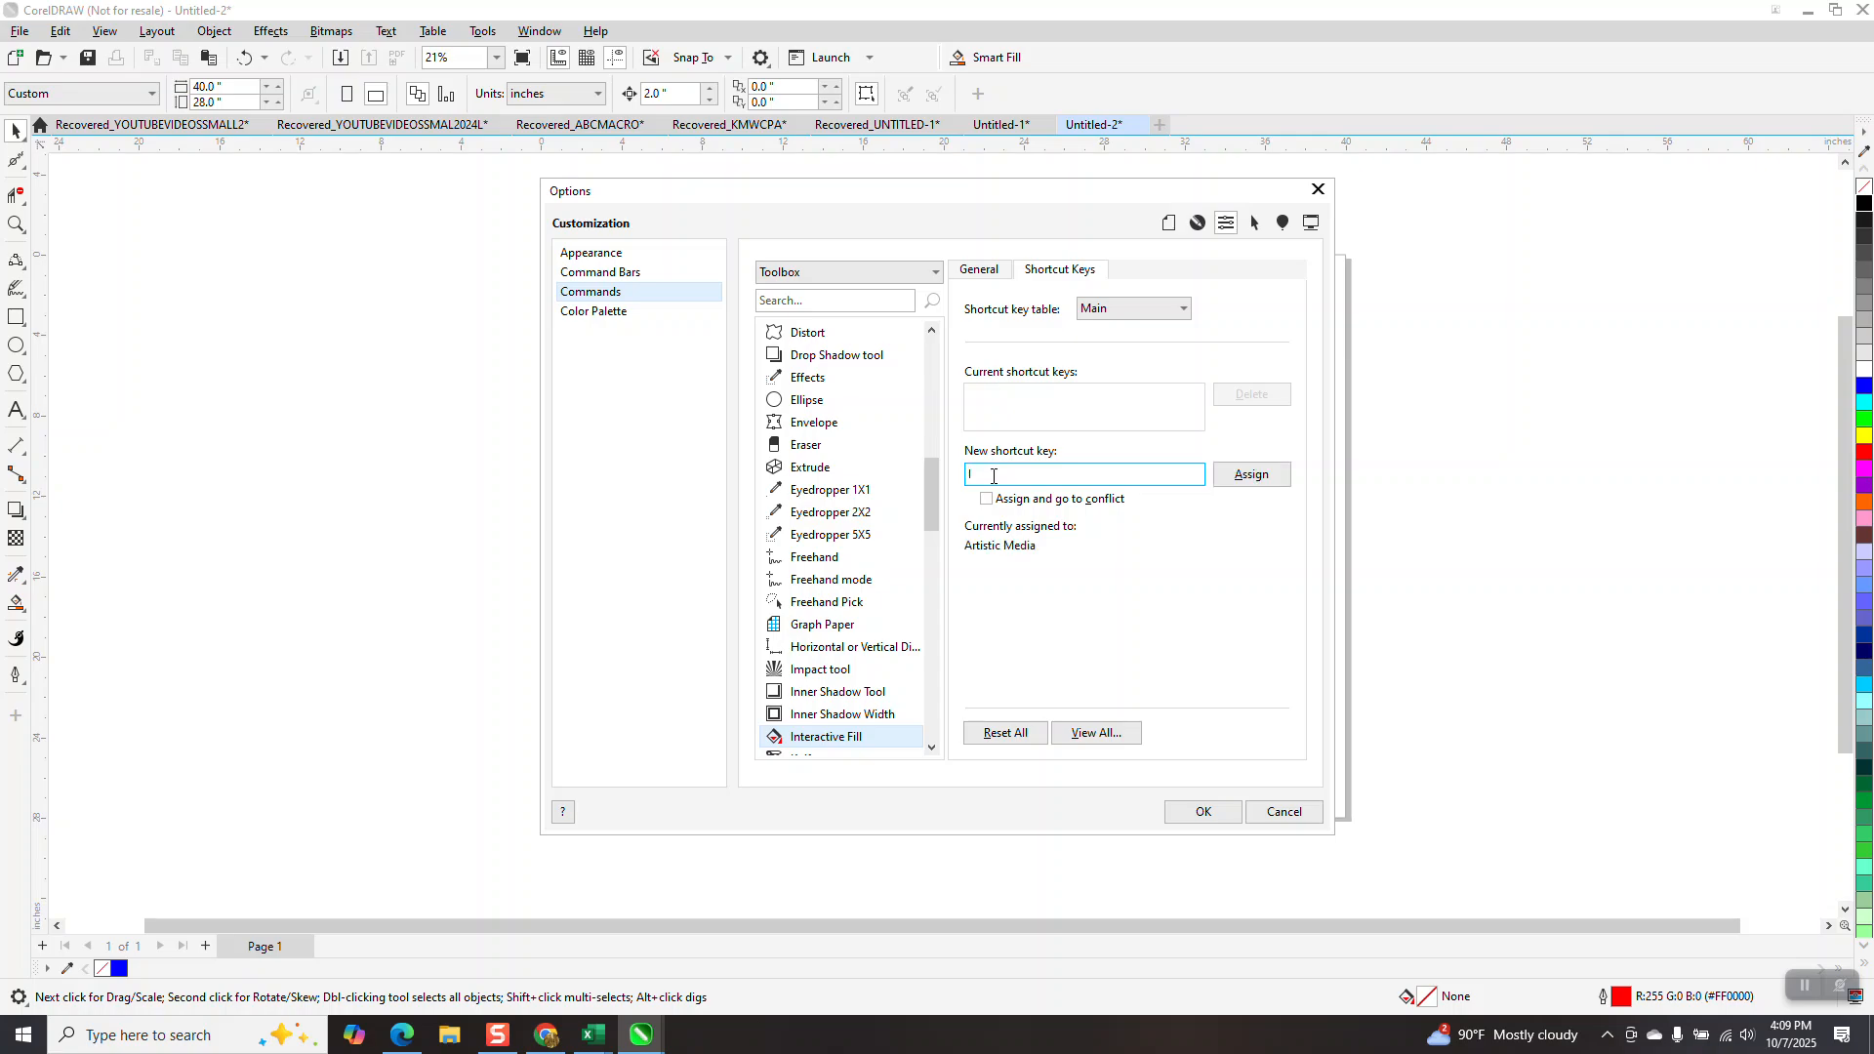
key(BackSpace)
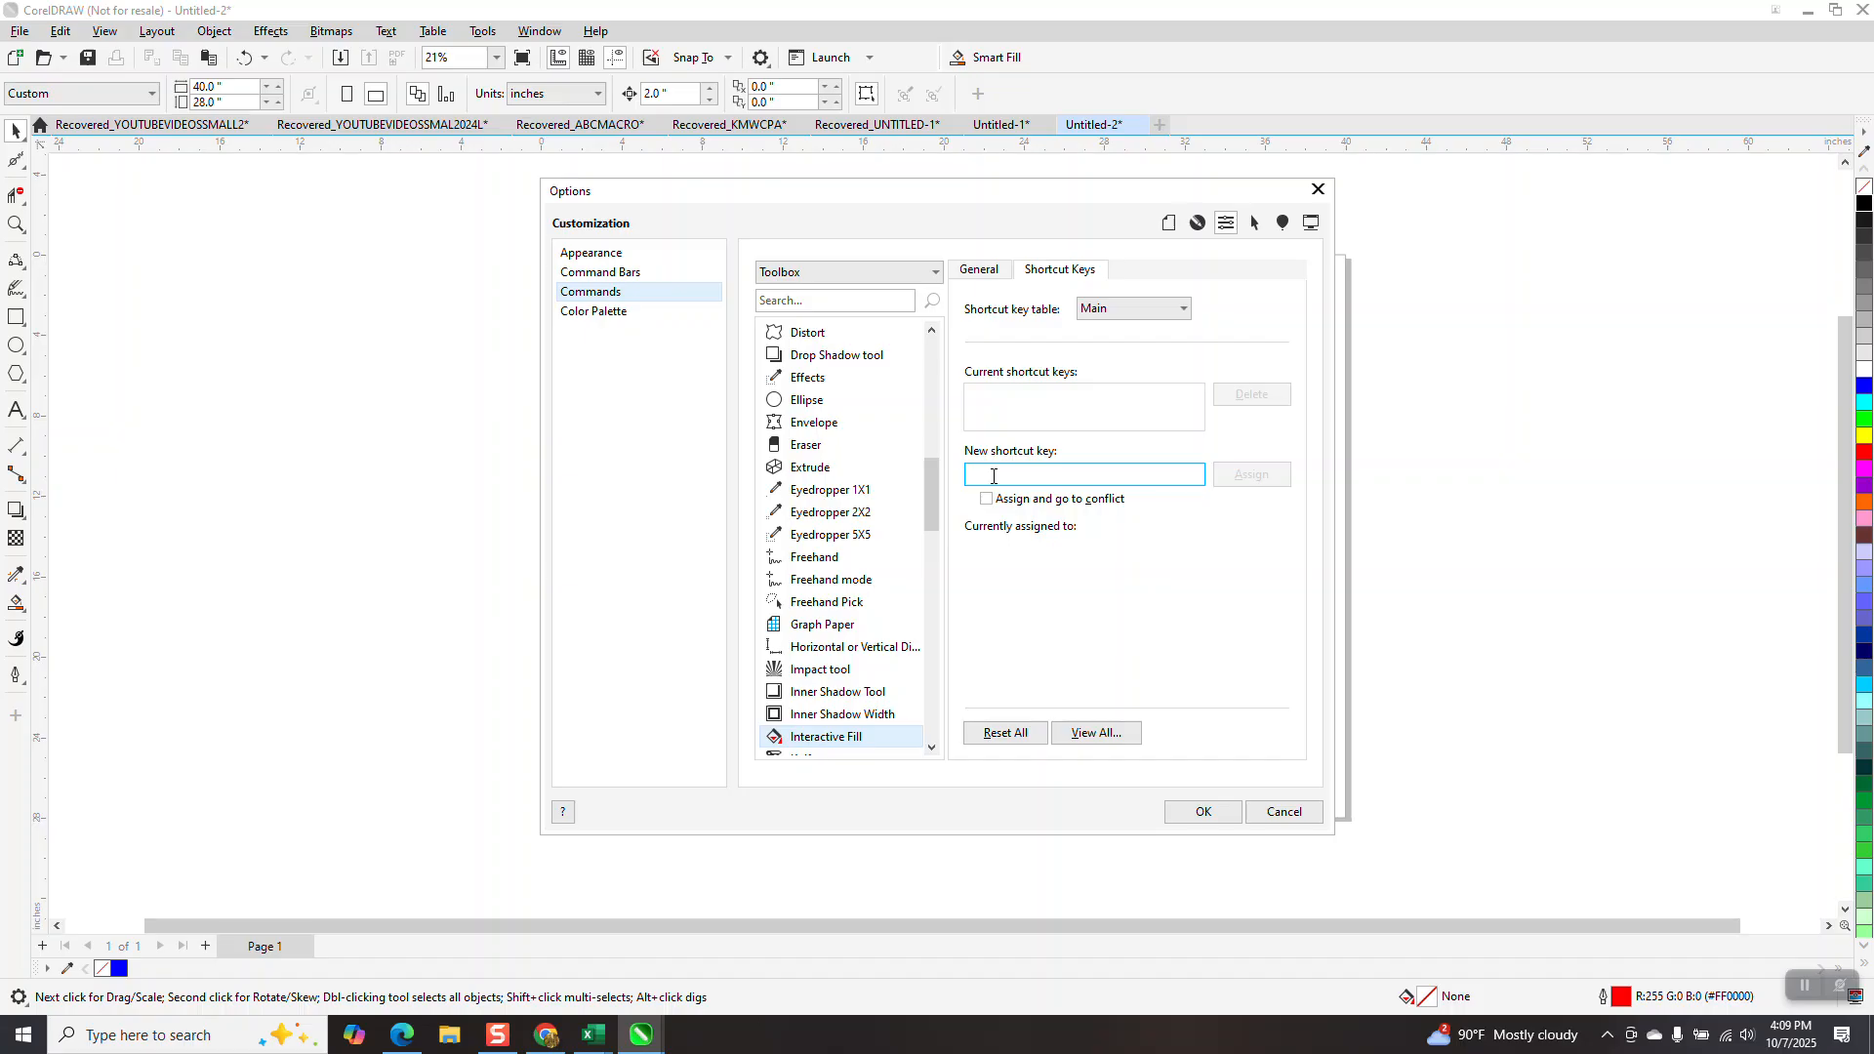
key(e)
key(BackSpace)
Assign Alt+I to Interactive Fill, apply the options and check the shortcut among the fill tools
key(alt)
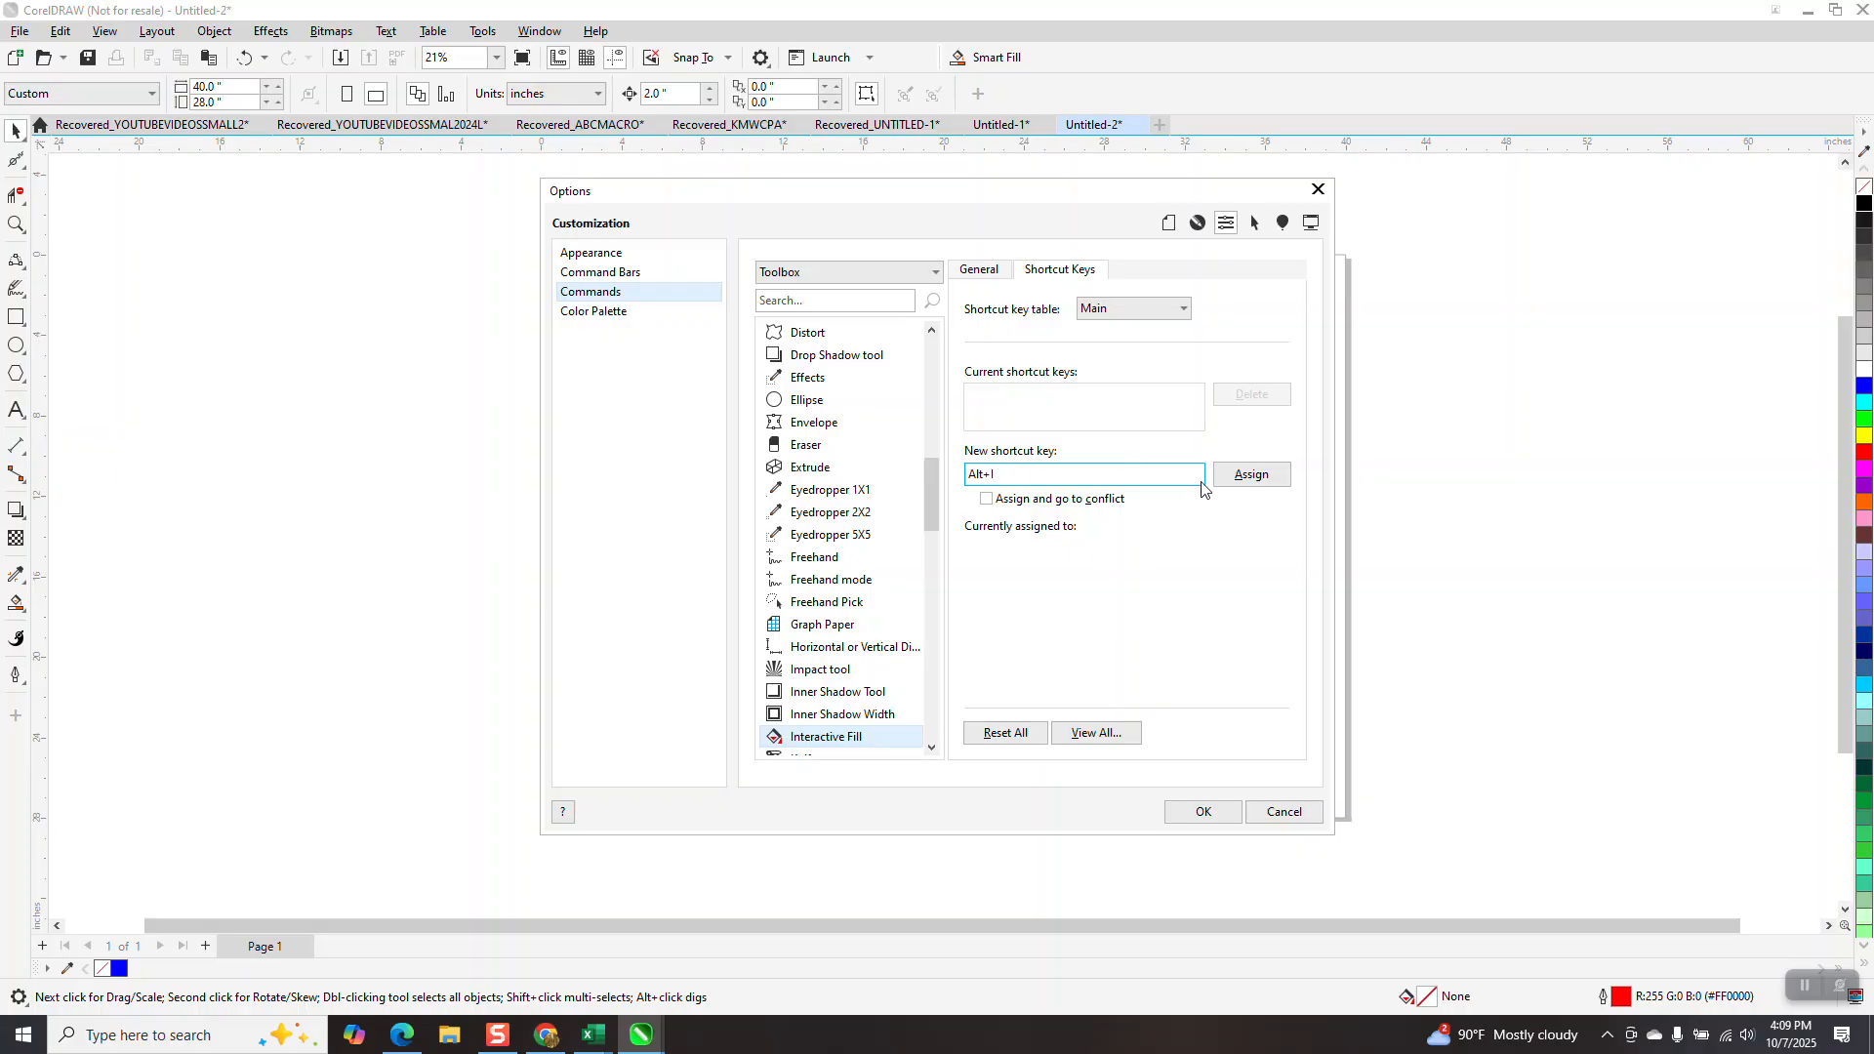
click(1249, 476)
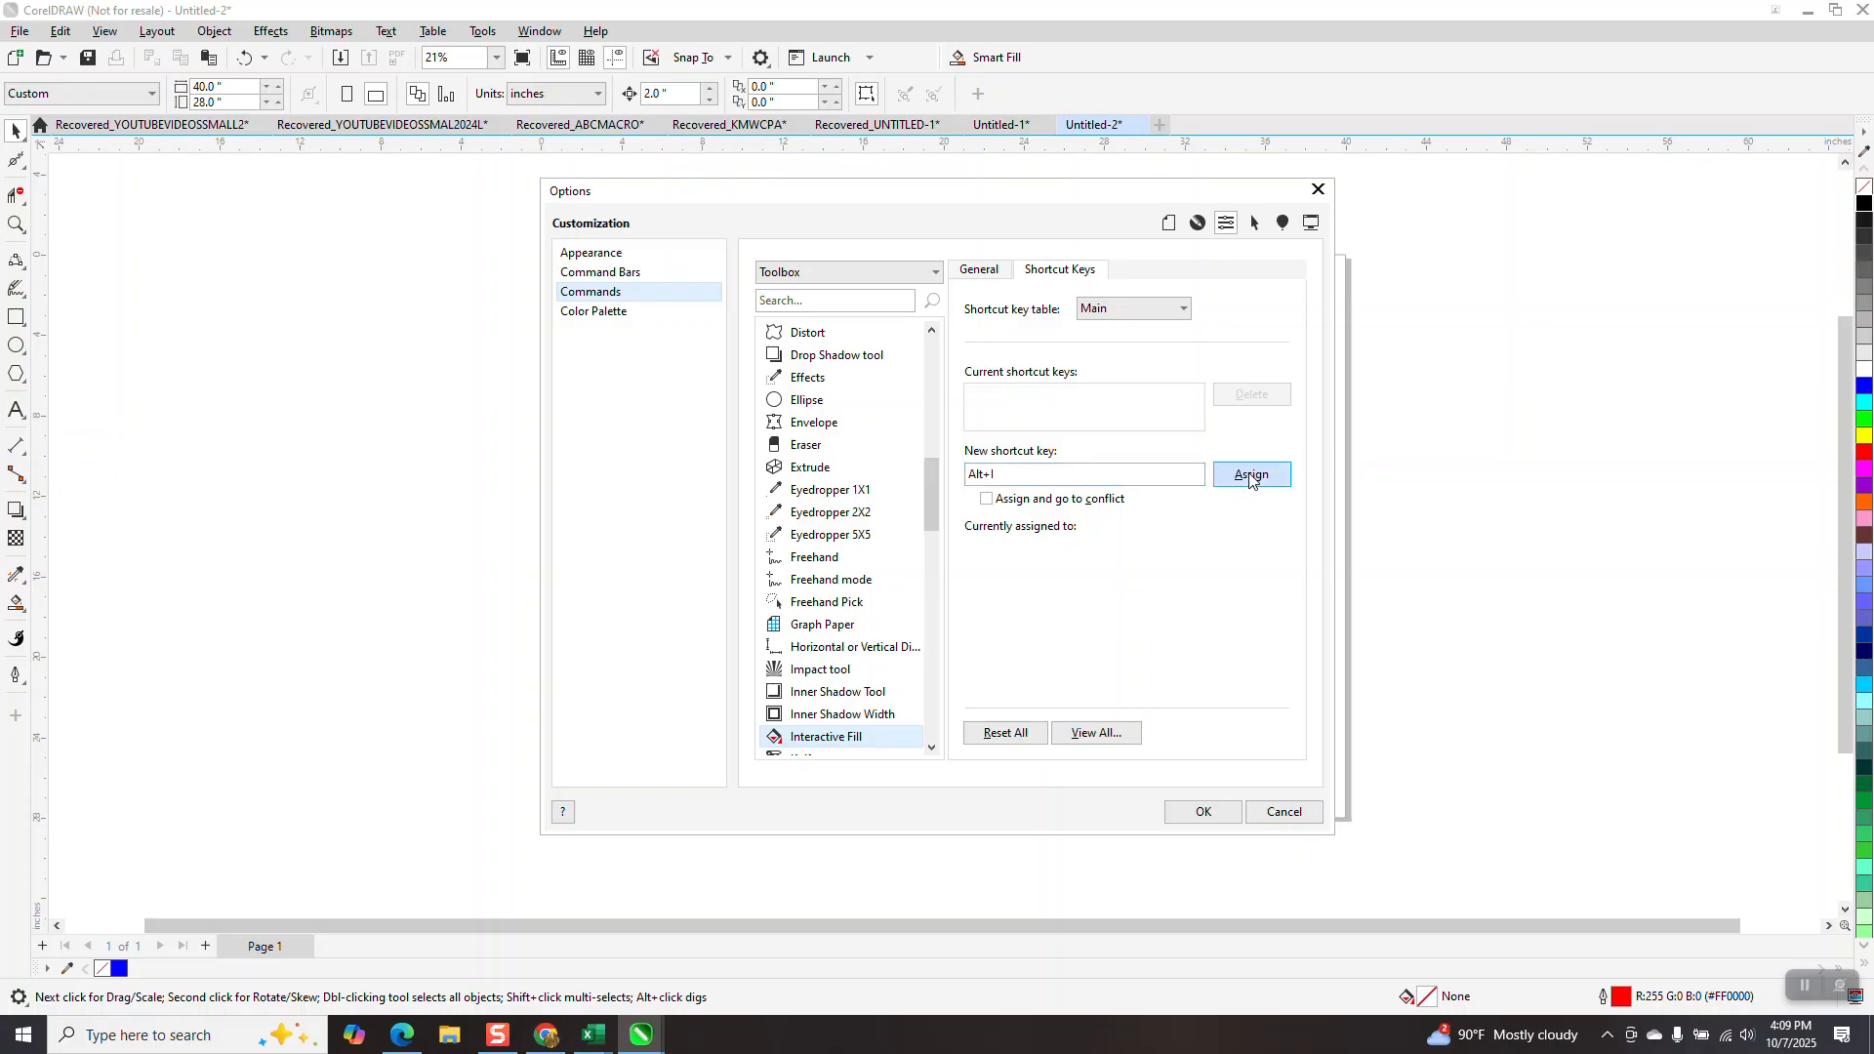
click(1203, 813)
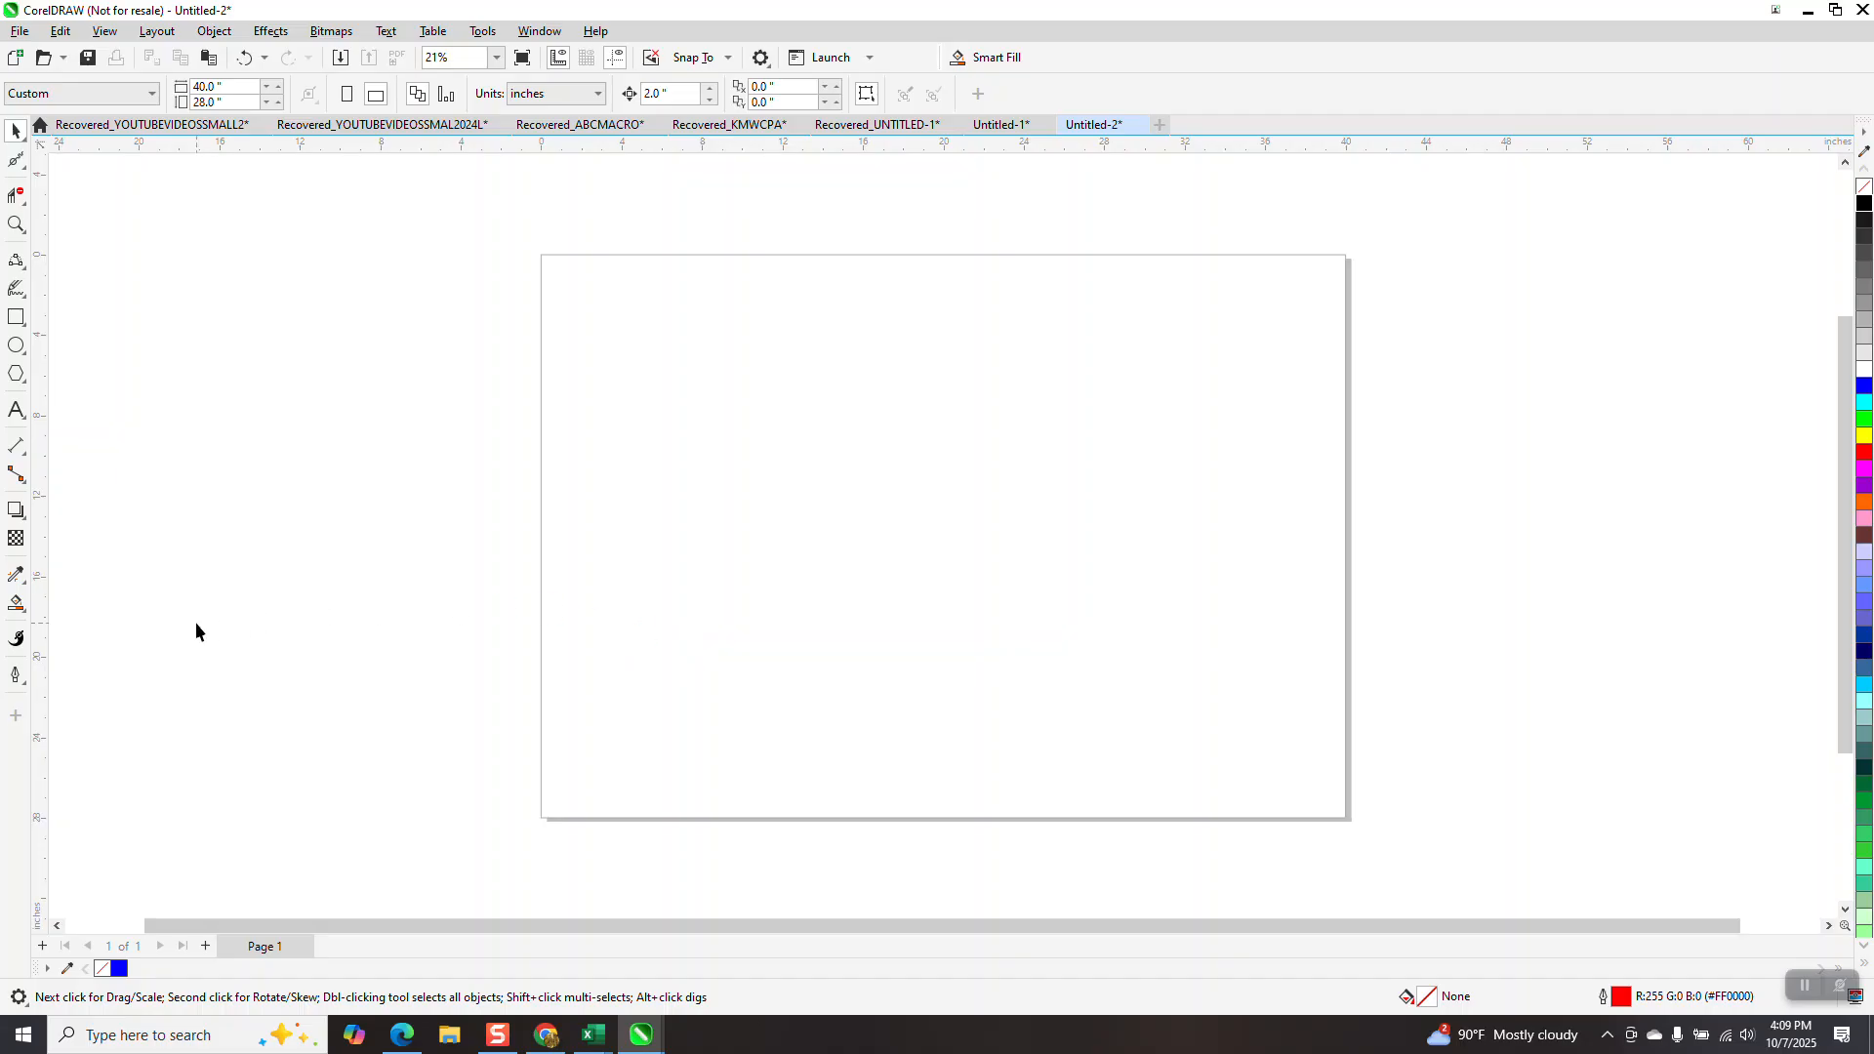
click(24, 612)
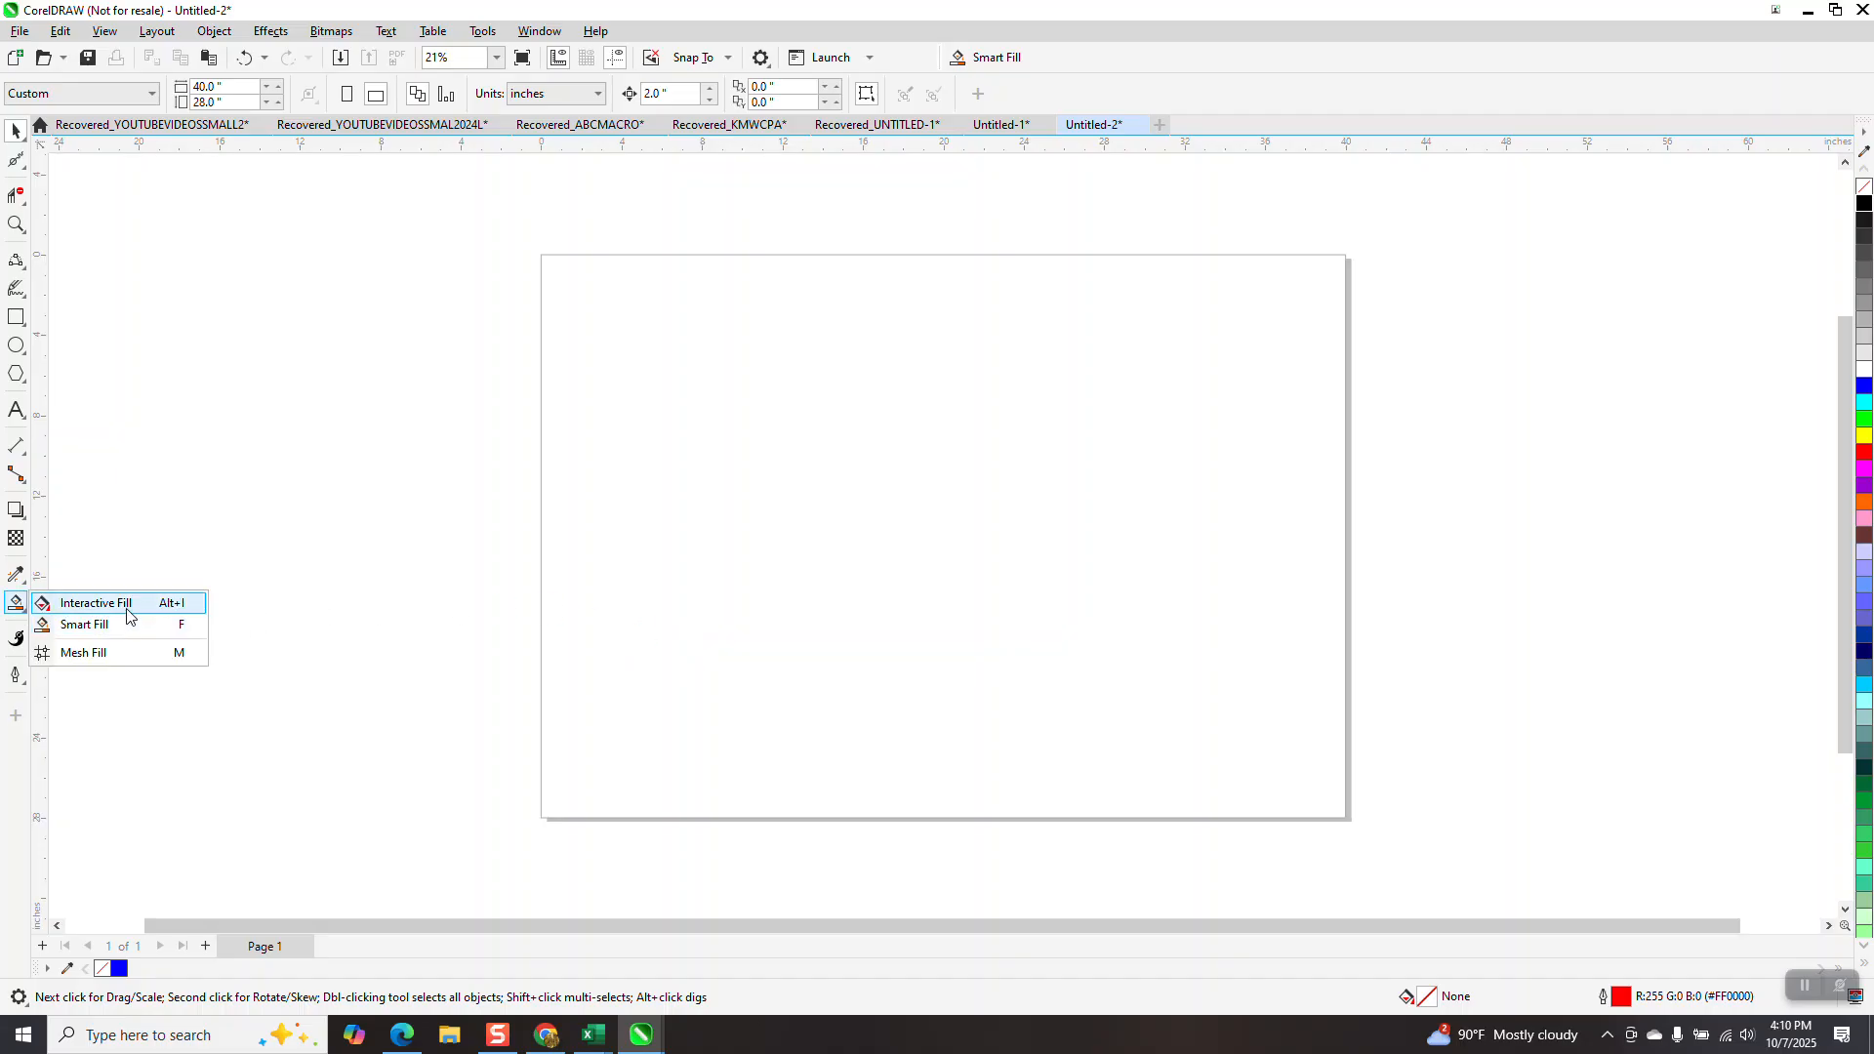
Draw a square about 12.57 inches wide near the page centre and fill it blue with Smart Fill
click(17, 317)
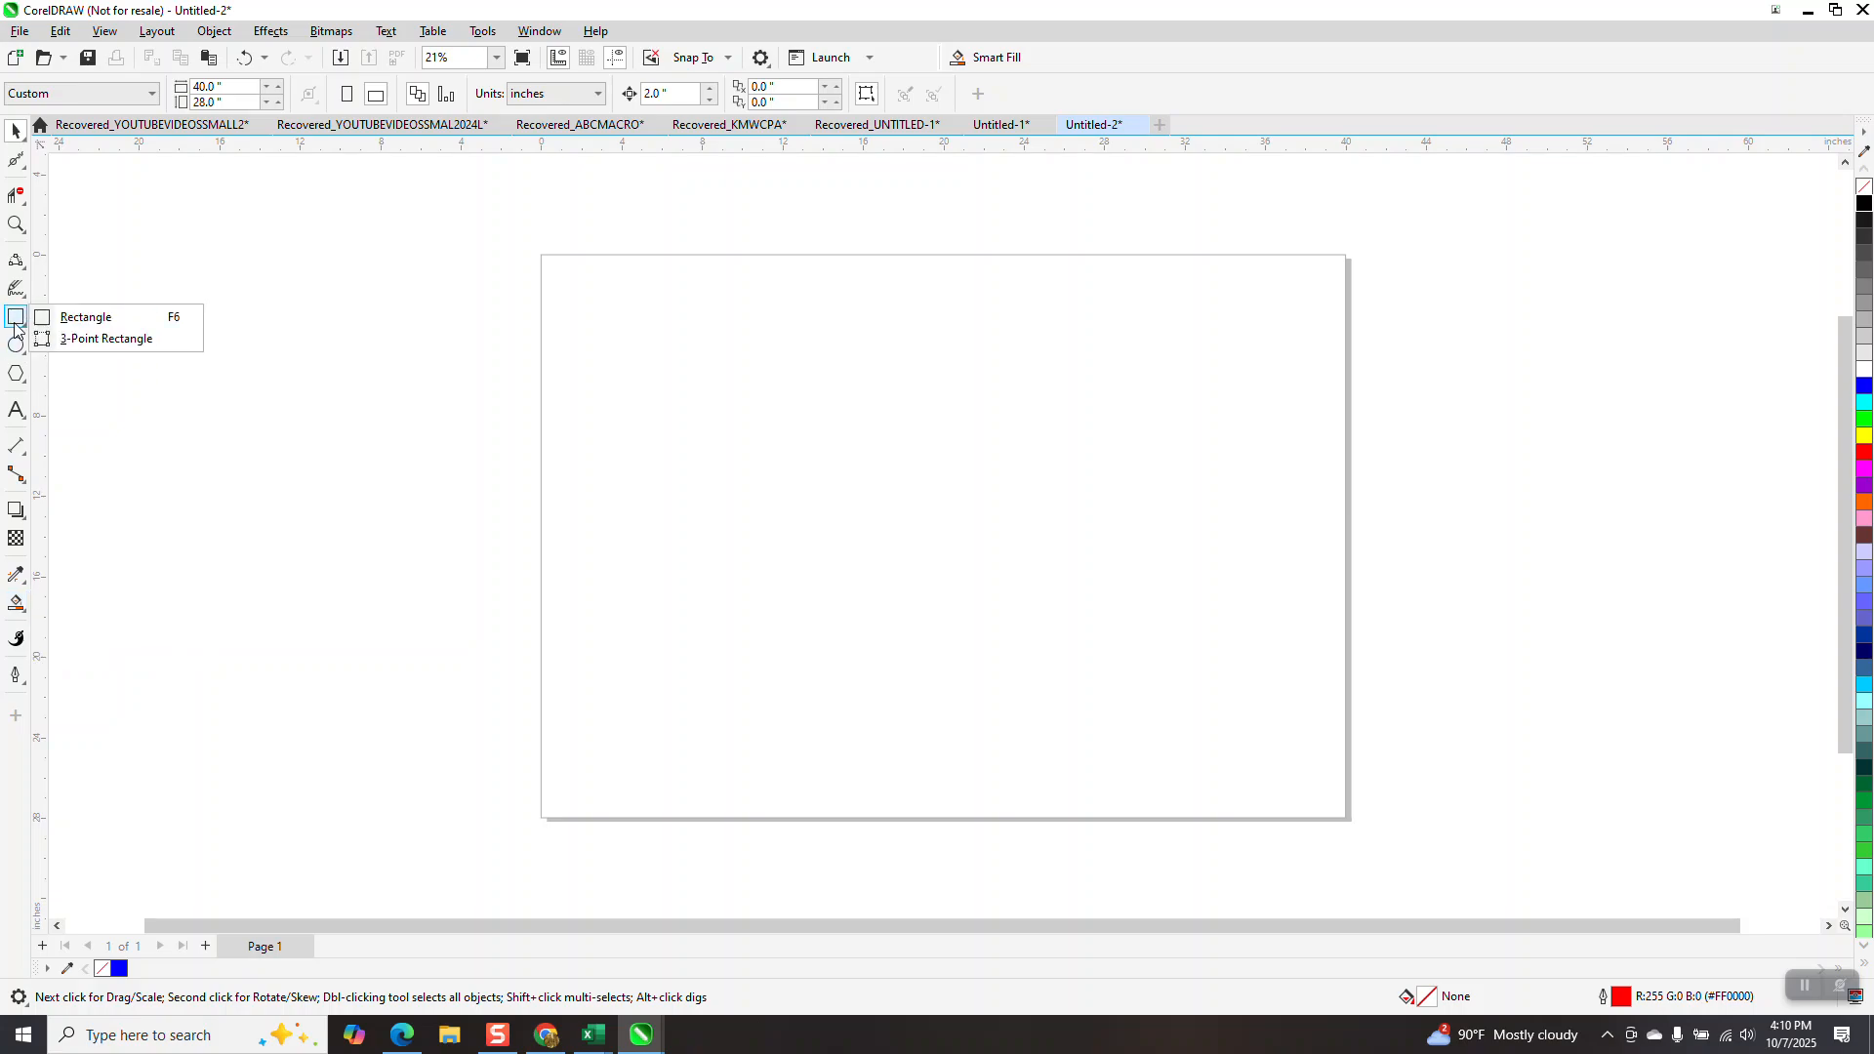
click(83, 335)
drag(1071, 387, 814, 641)
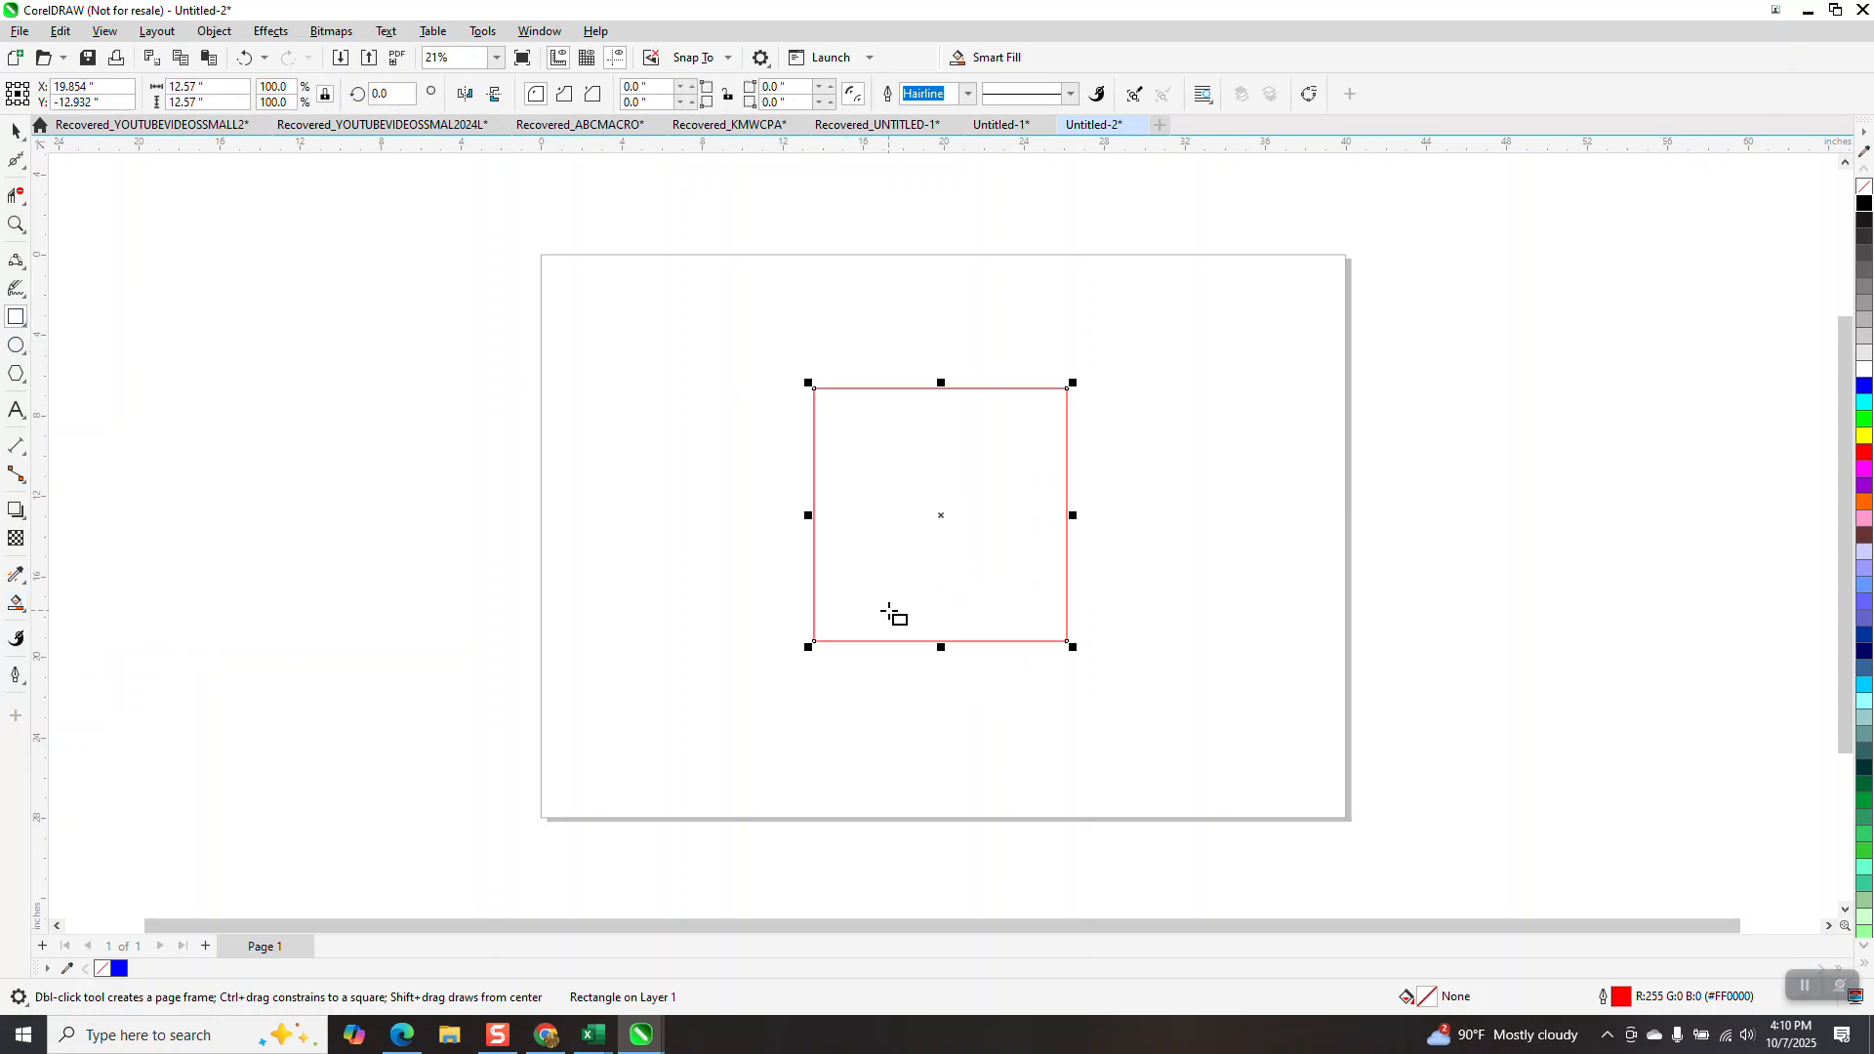
key(s)
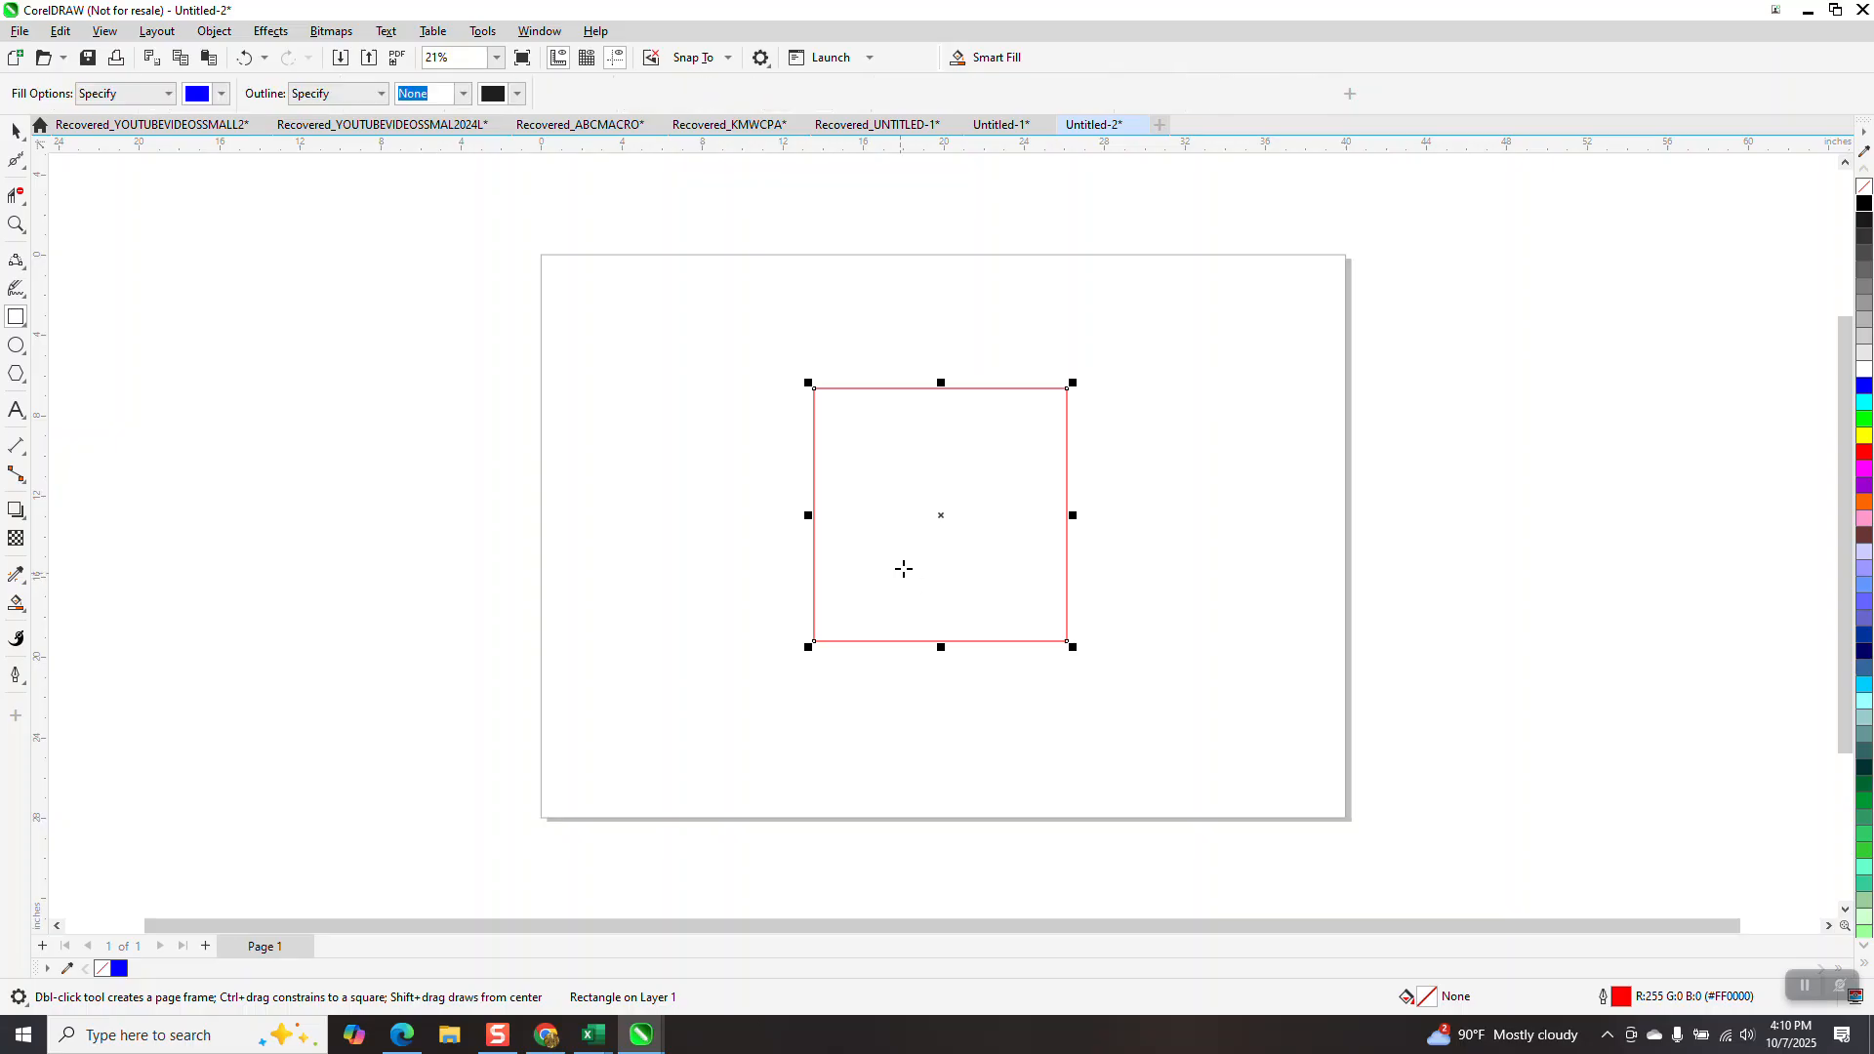
click(901, 532)
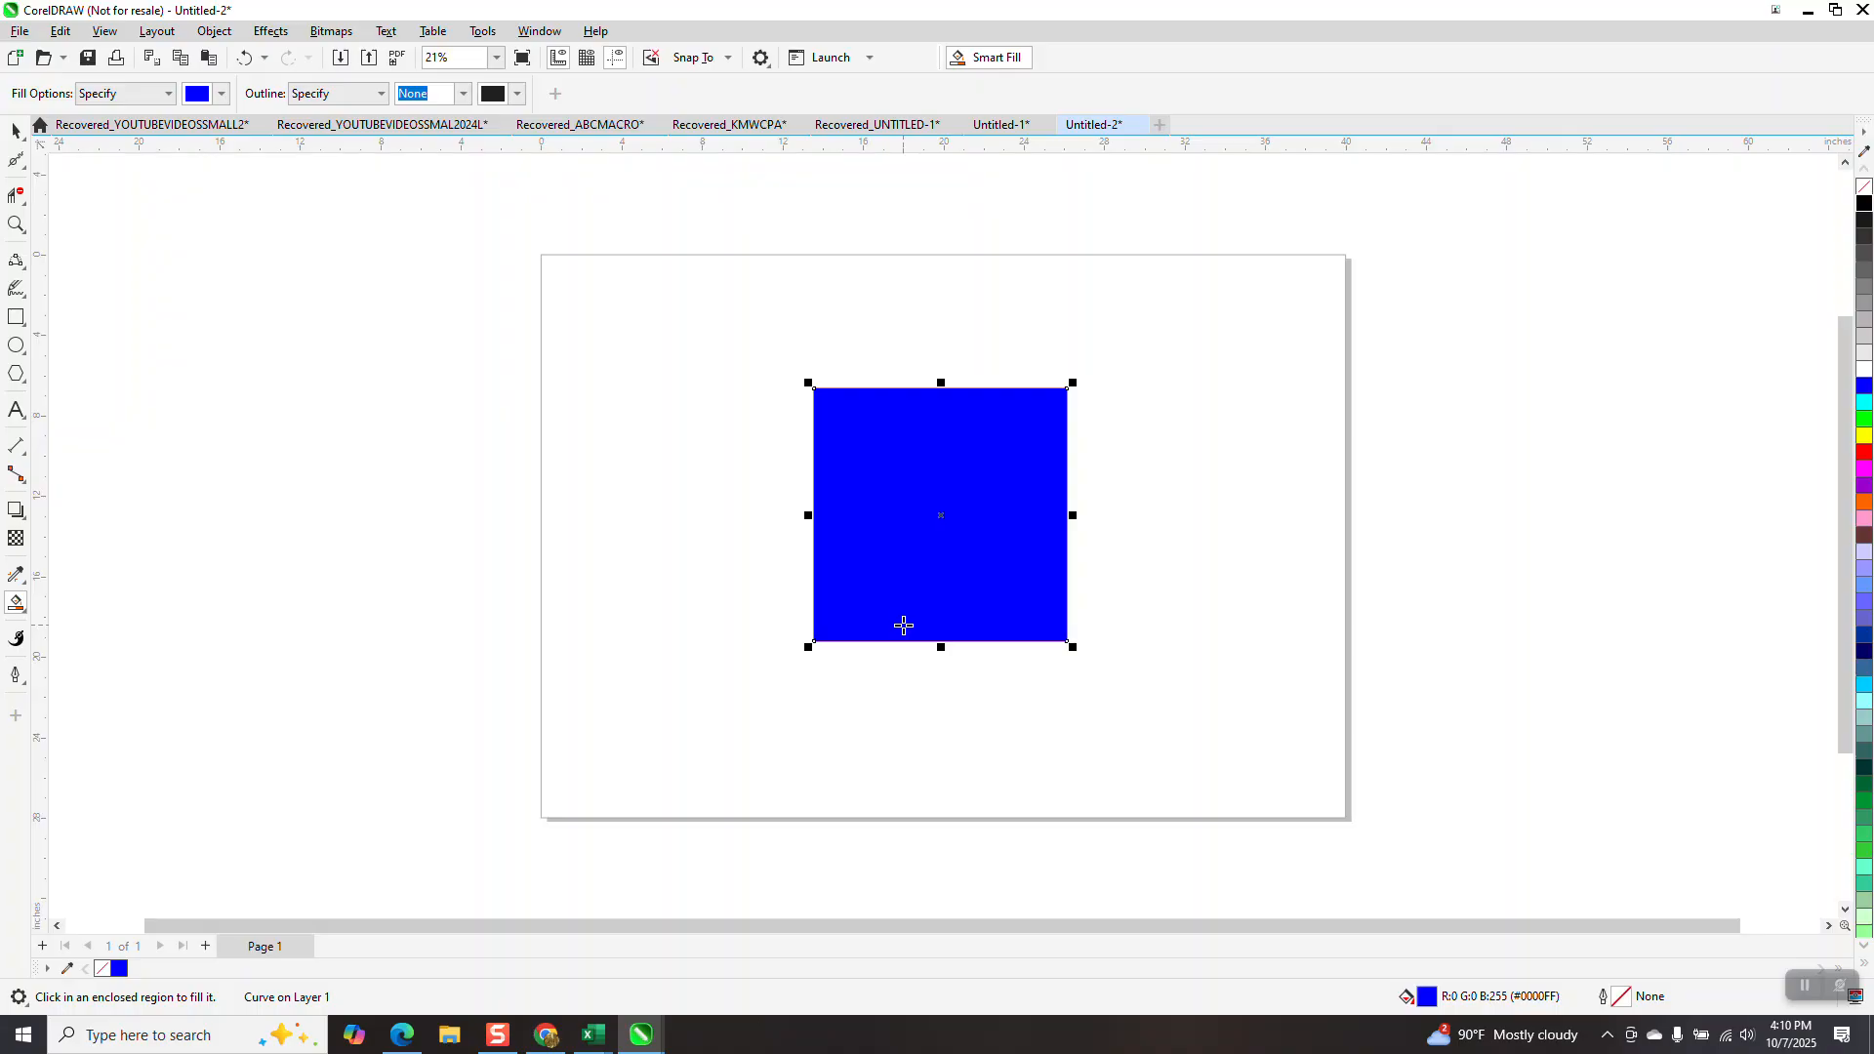
Apply a horizontal fountain fill across the square with Interactive Fill and colour its end node blue
key(g)
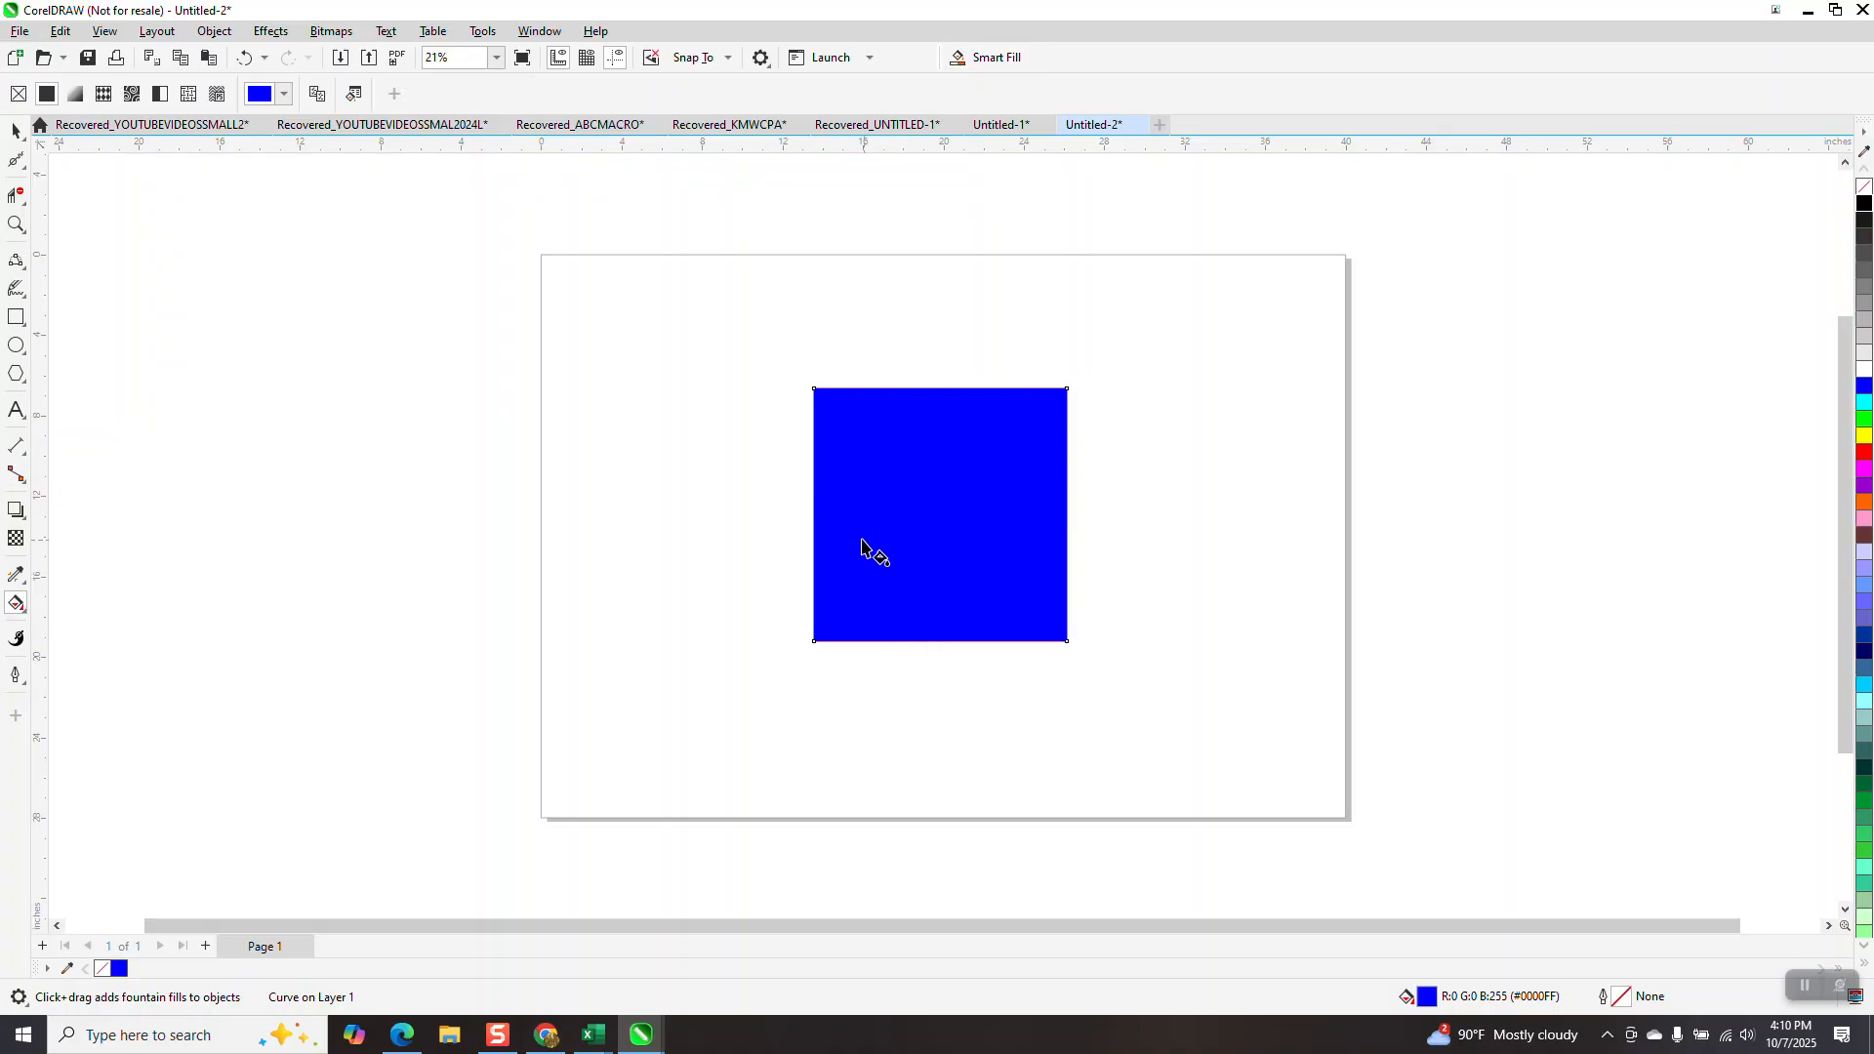
drag(856, 523, 1047, 519)
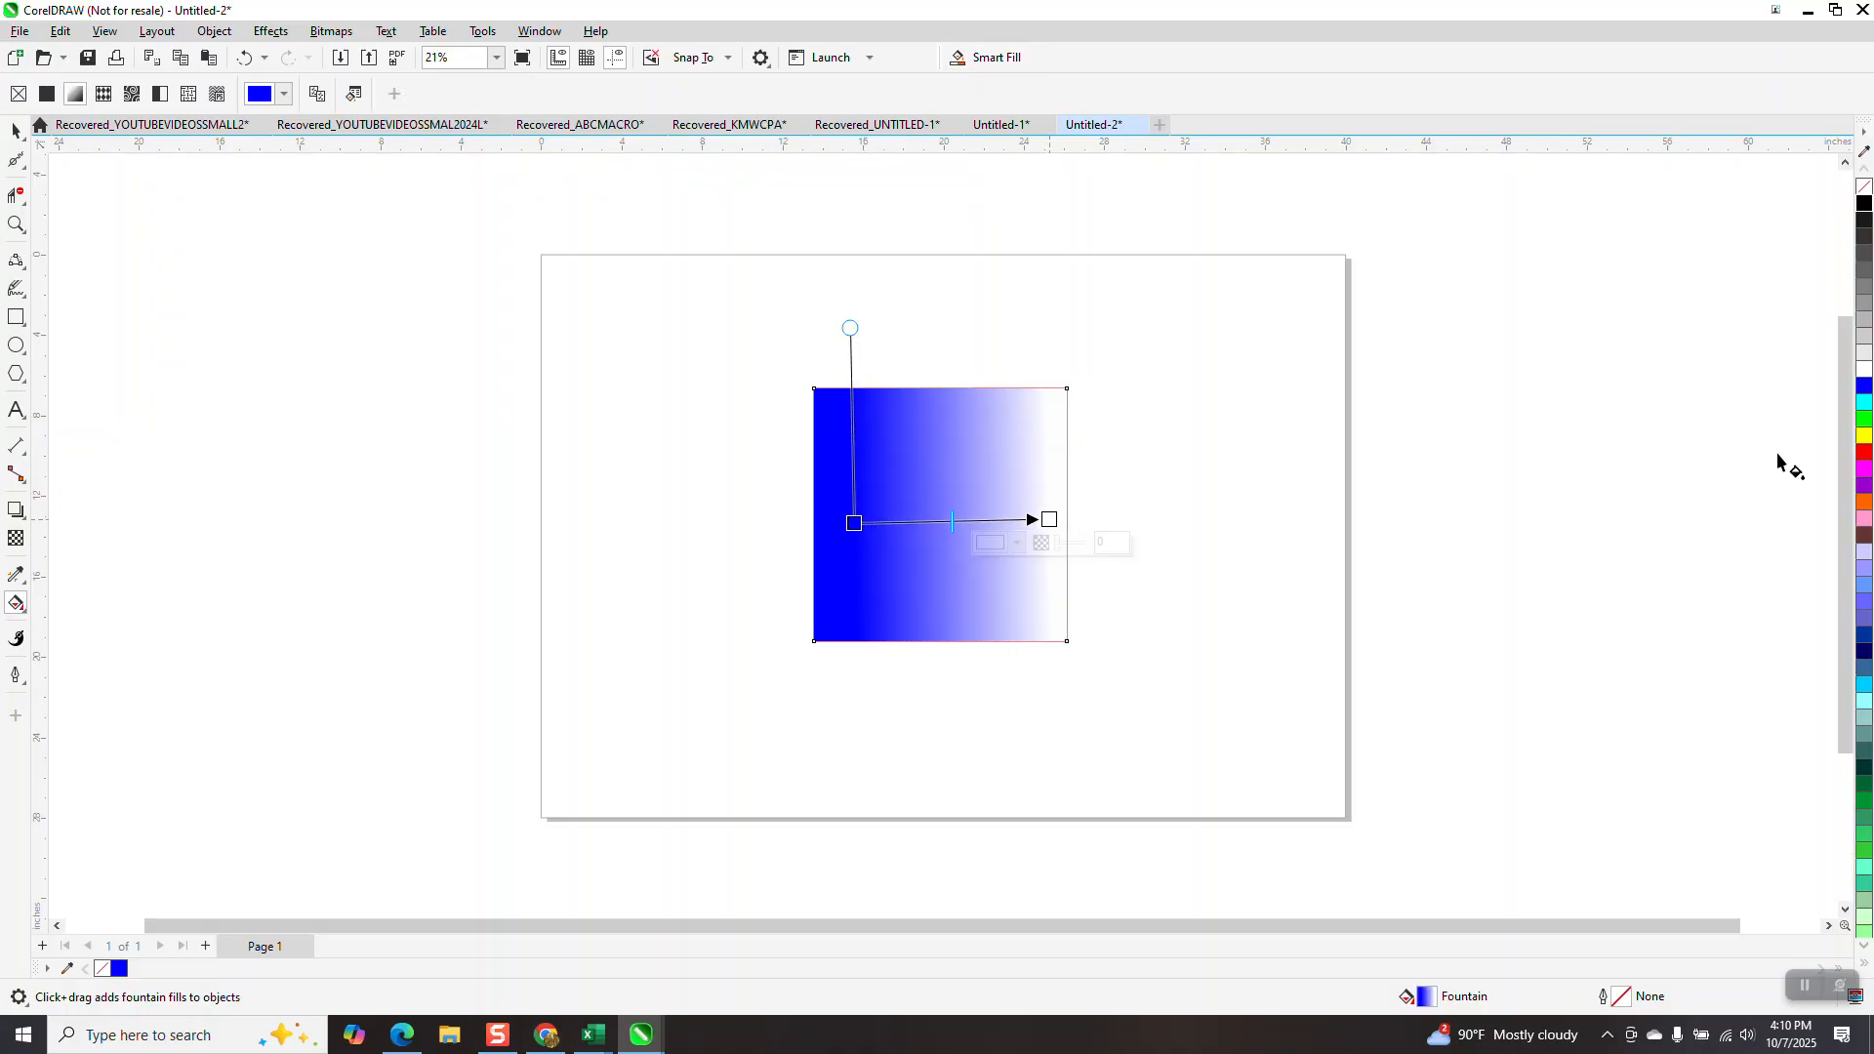
drag(1864, 387, 1050, 522)
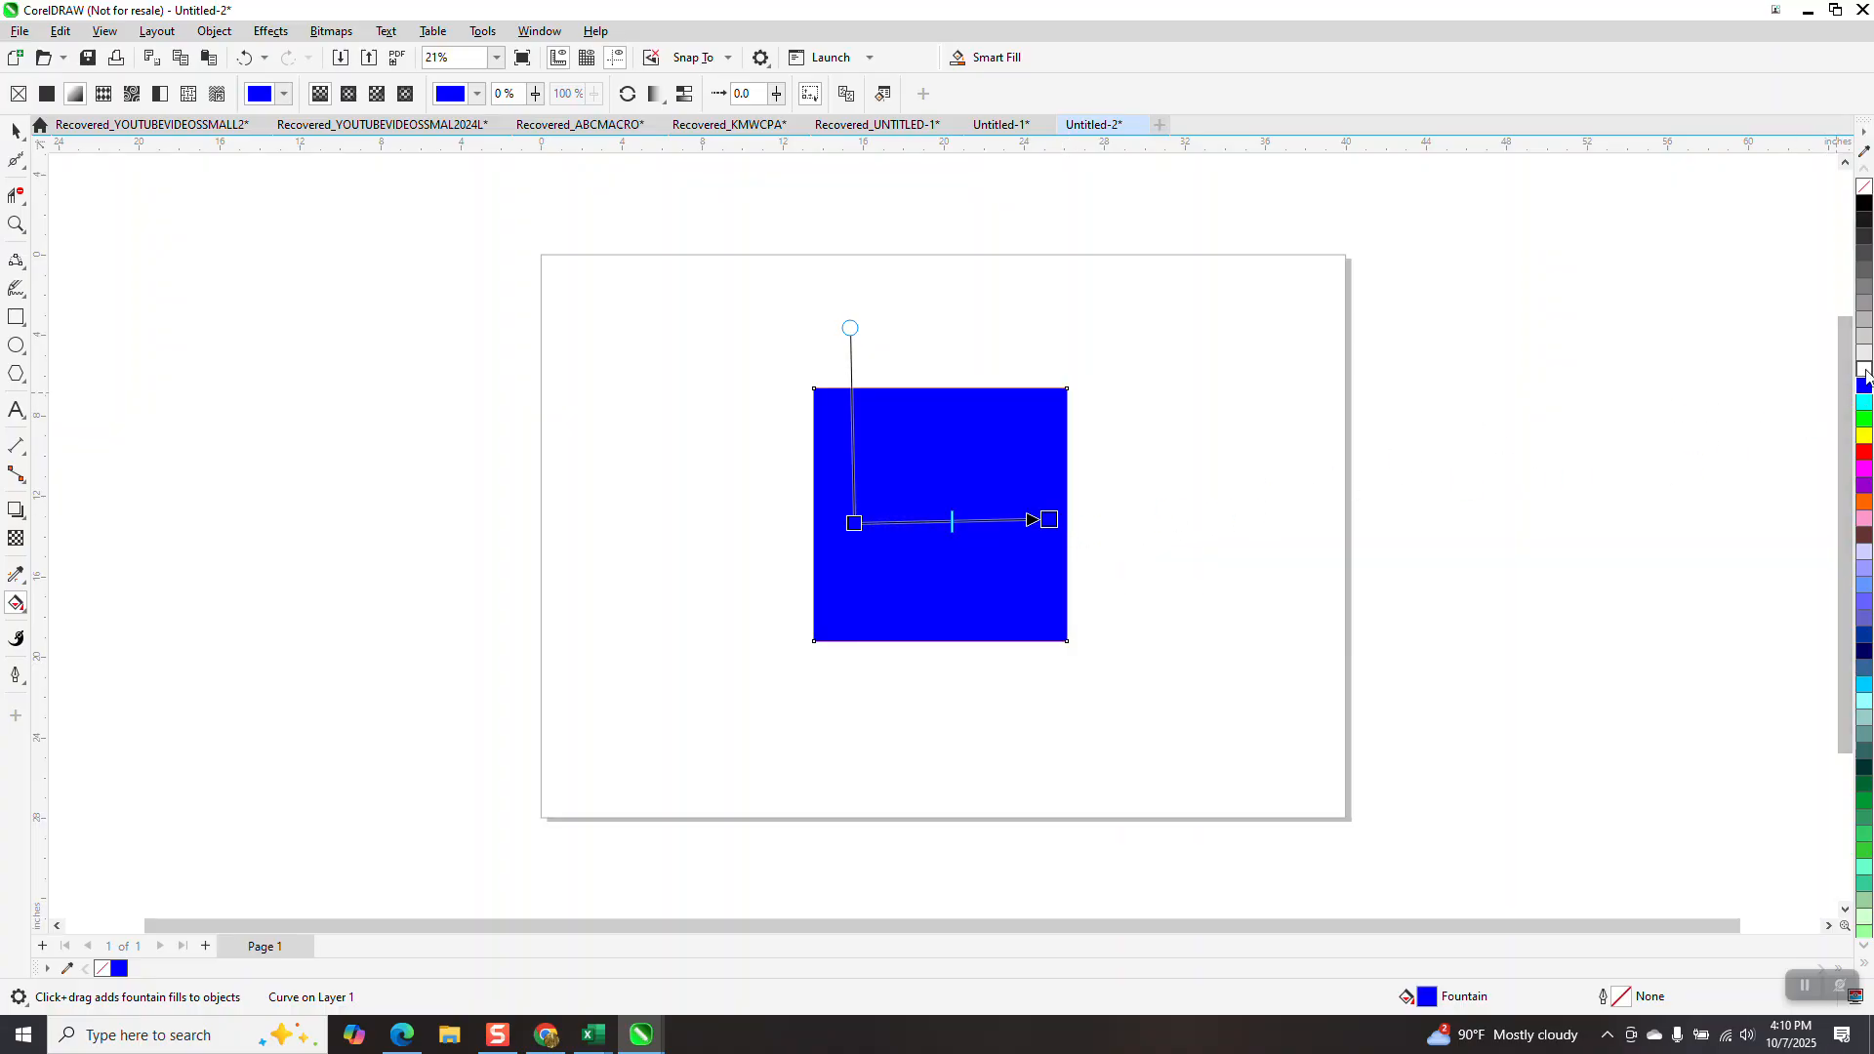
Add a white node midway along the blue gradient and shorten the gradient's perpendicular handle
drag(1108, 579, 943, 523)
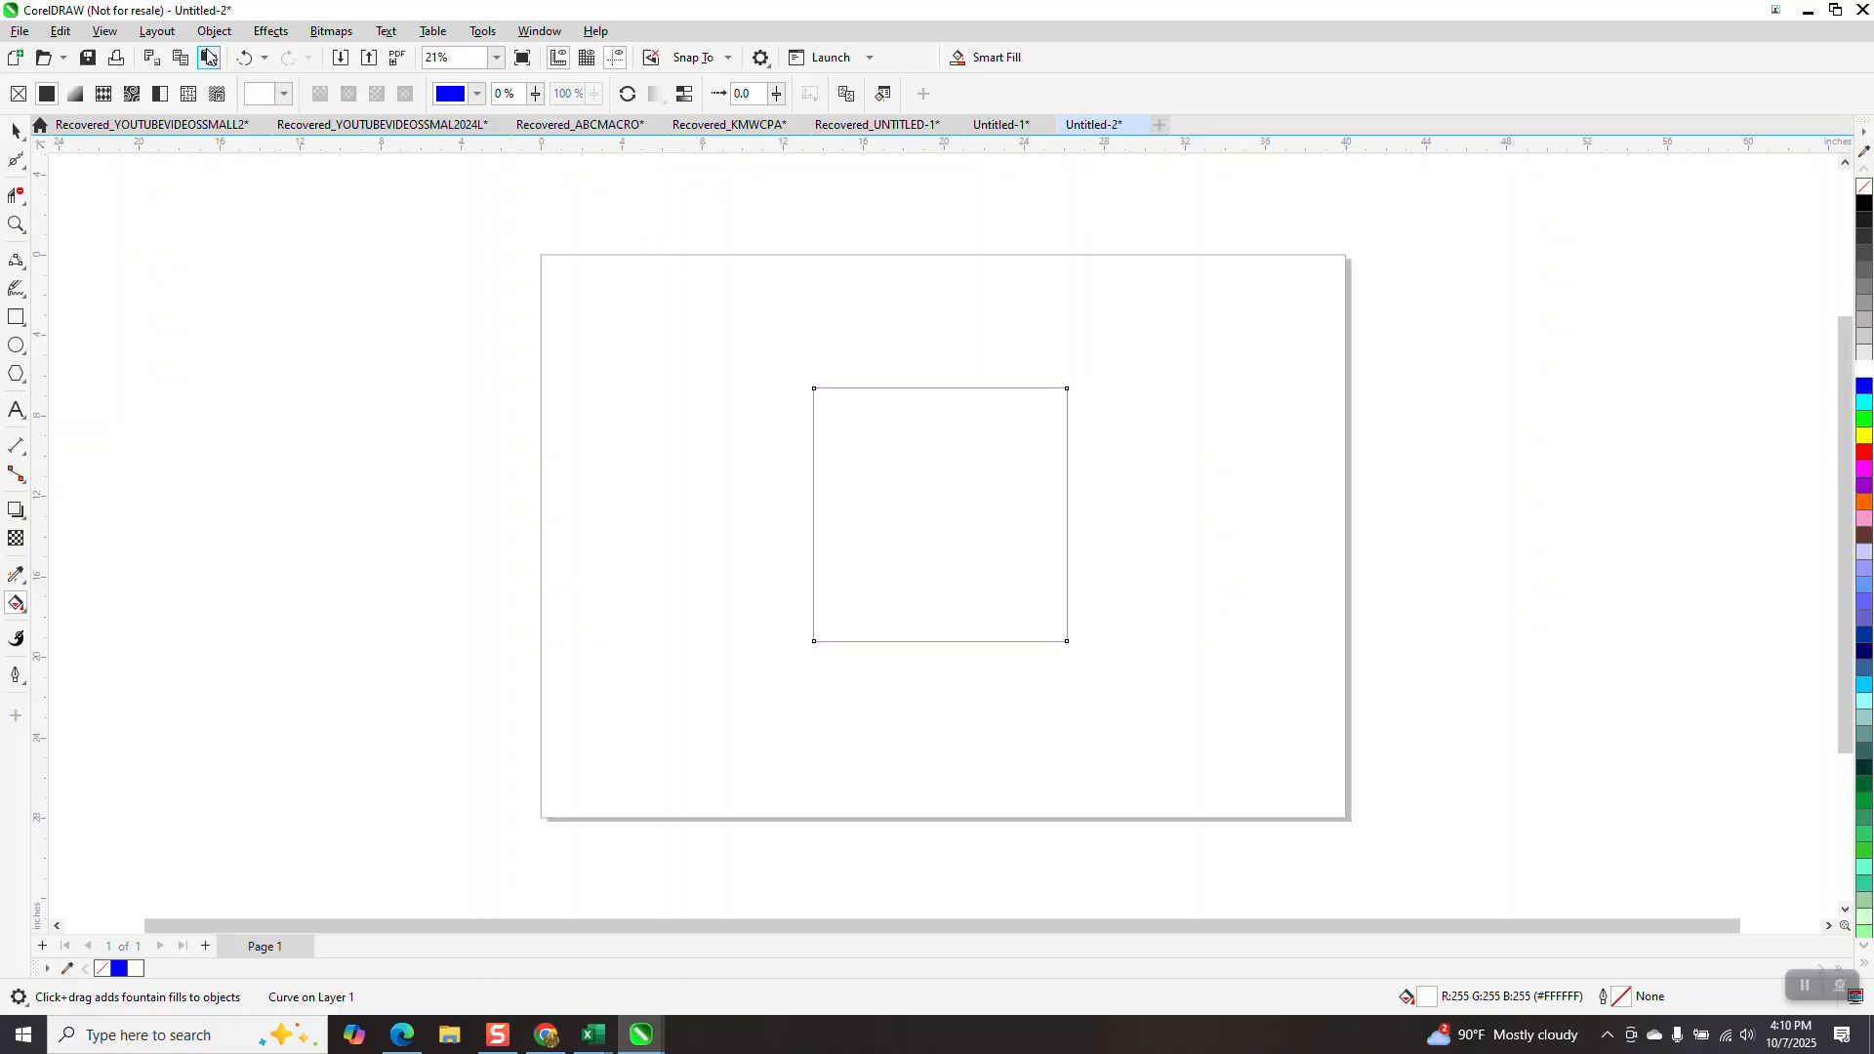
click(242, 61)
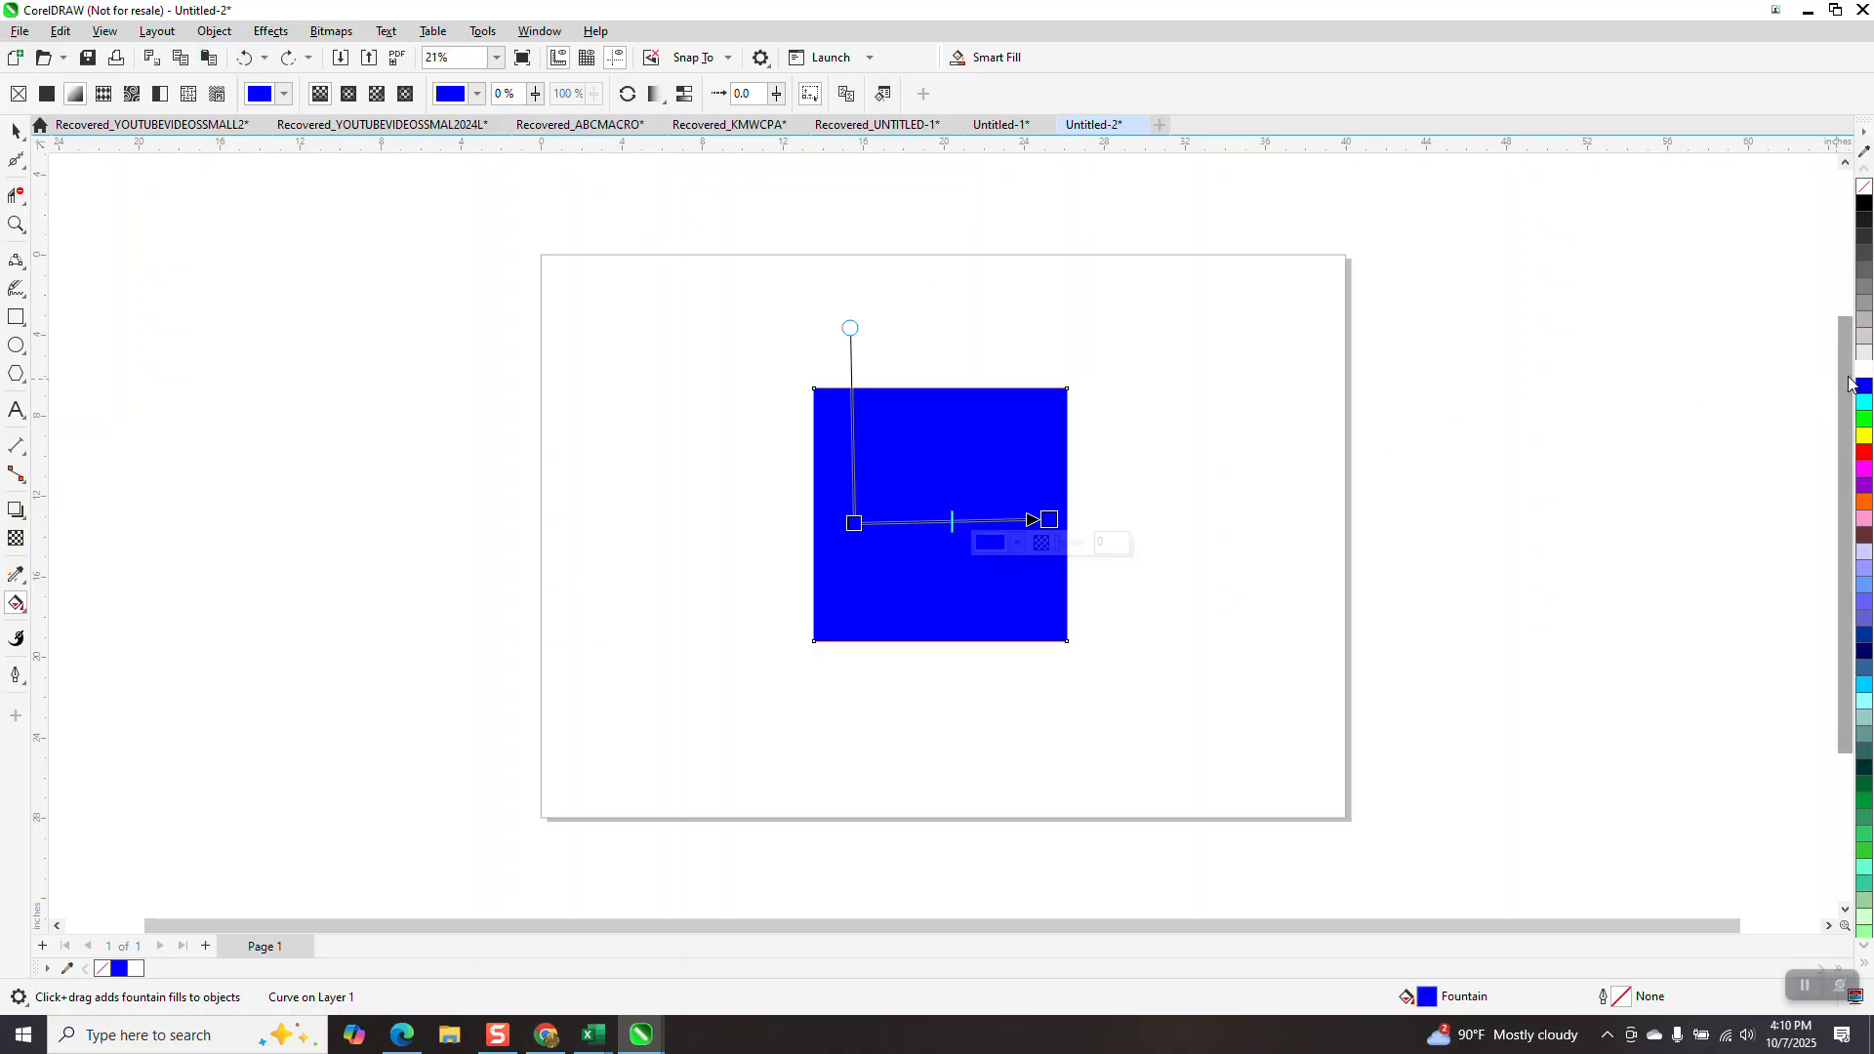
drag(1832, 396, 943, 522)
mouse_move(852, 334)
mouse_down()
mouse_move(716, 442)
mouse_move(823, 502)
mouse_move(807, 614)
mouse_move(1008, 651)
mouse_move(924, 674)
mouse_move(807, 657)
mouse_move(765, 573)
mouse_move(757, 443)
mouse_move(847, 368)
mouse_up()
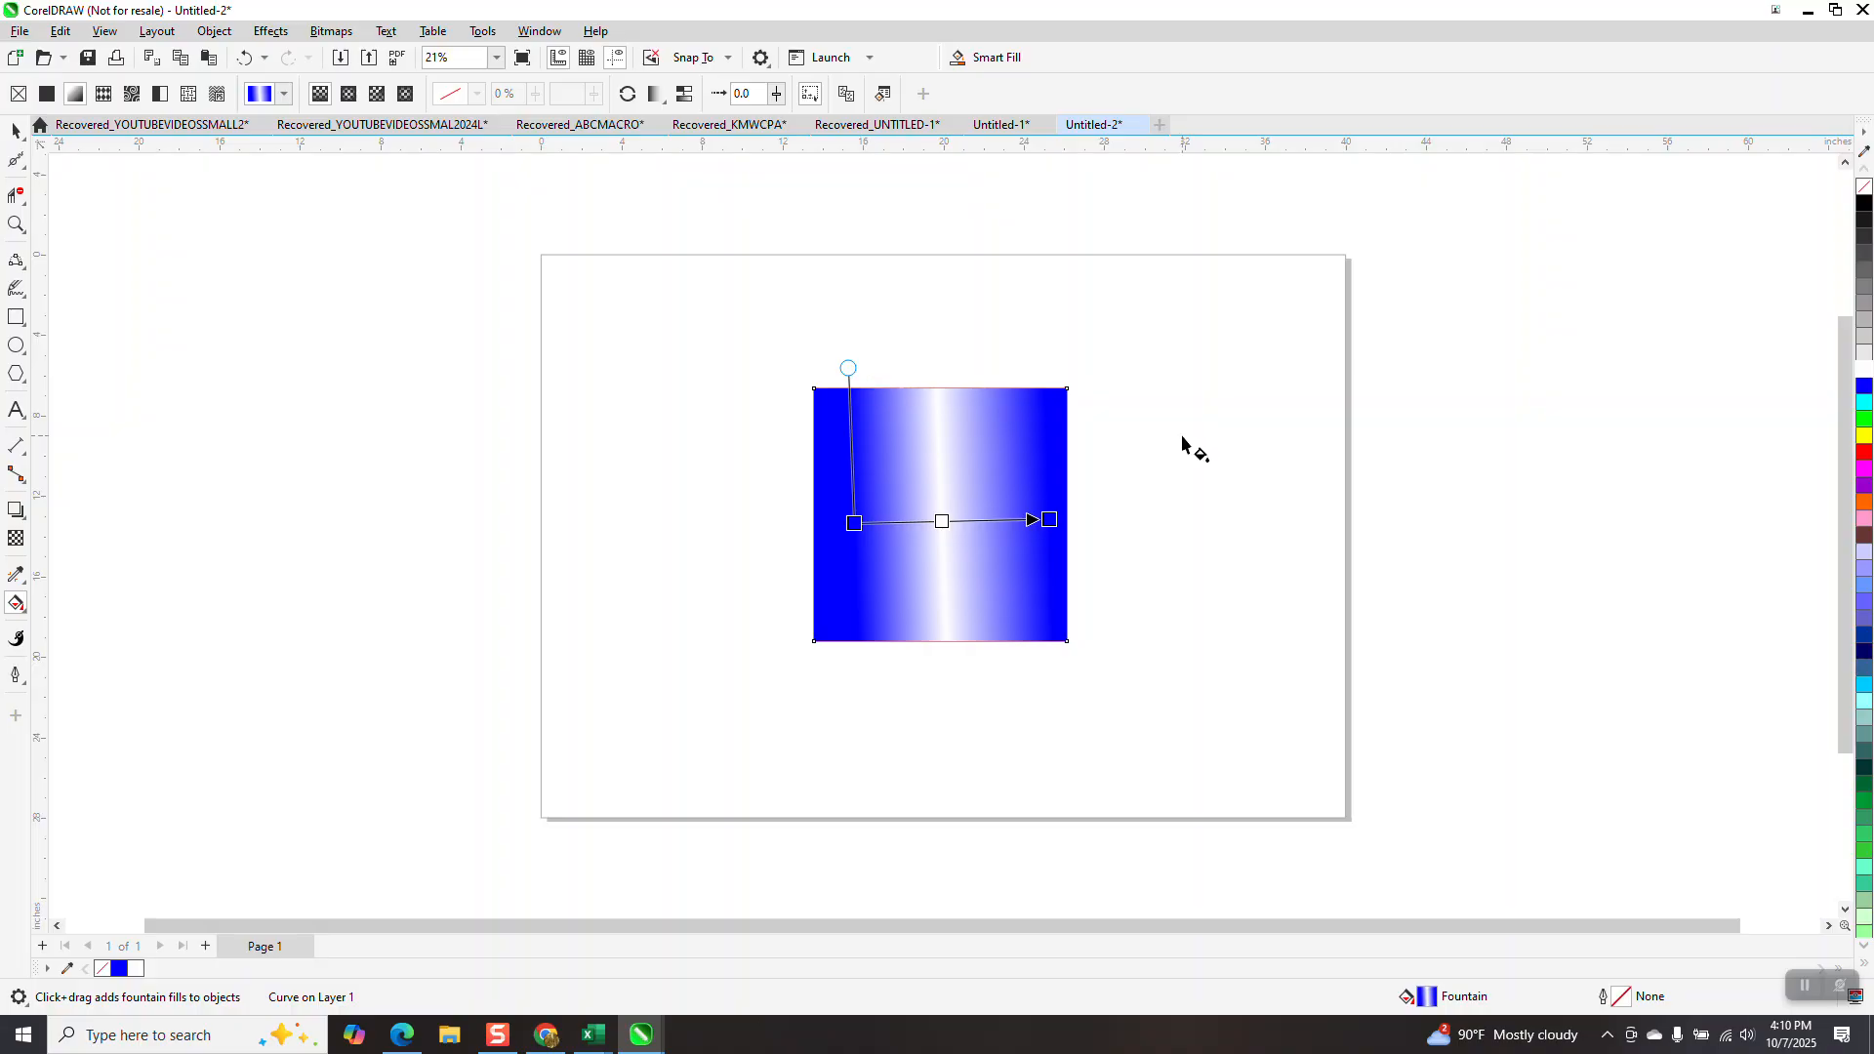
Recolour both gradient ends black and add black nodes on either side of the white, extending the start past the square's left edge
drag(1864, 208, 1054, 527)
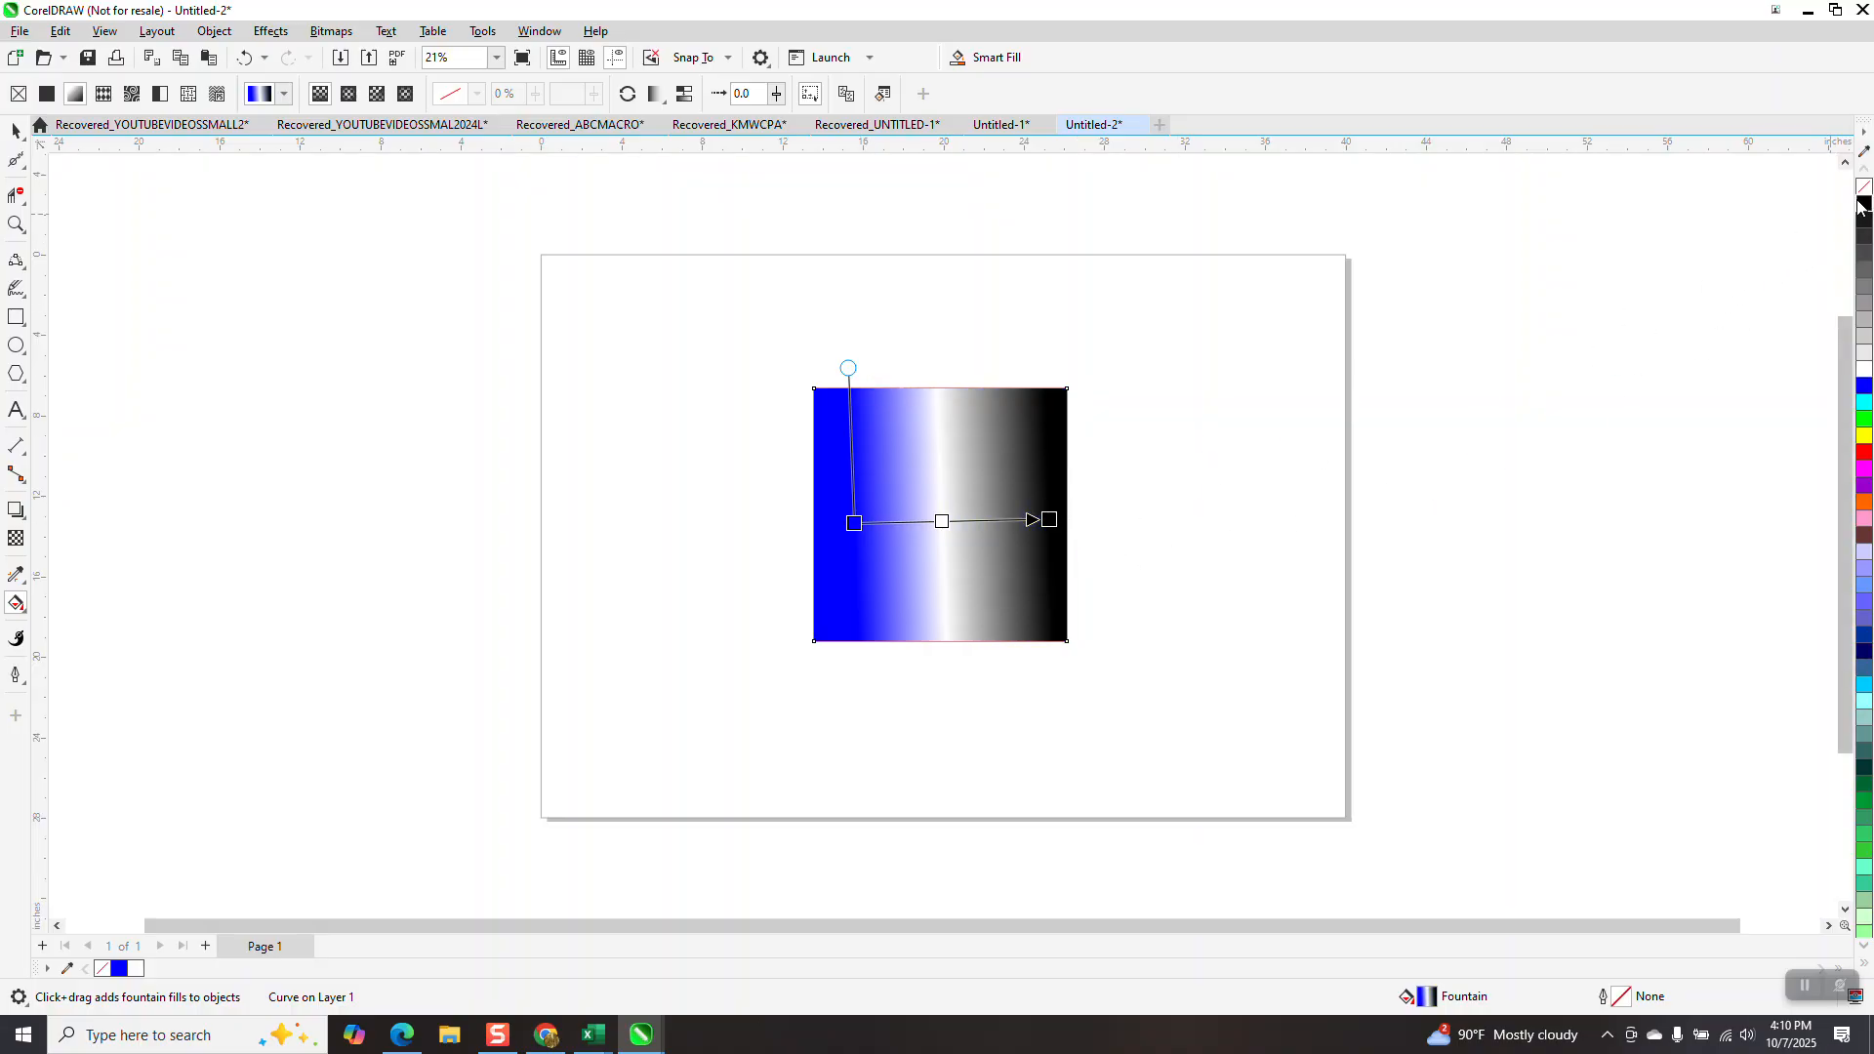
drag(1415, 420, 856, 525)
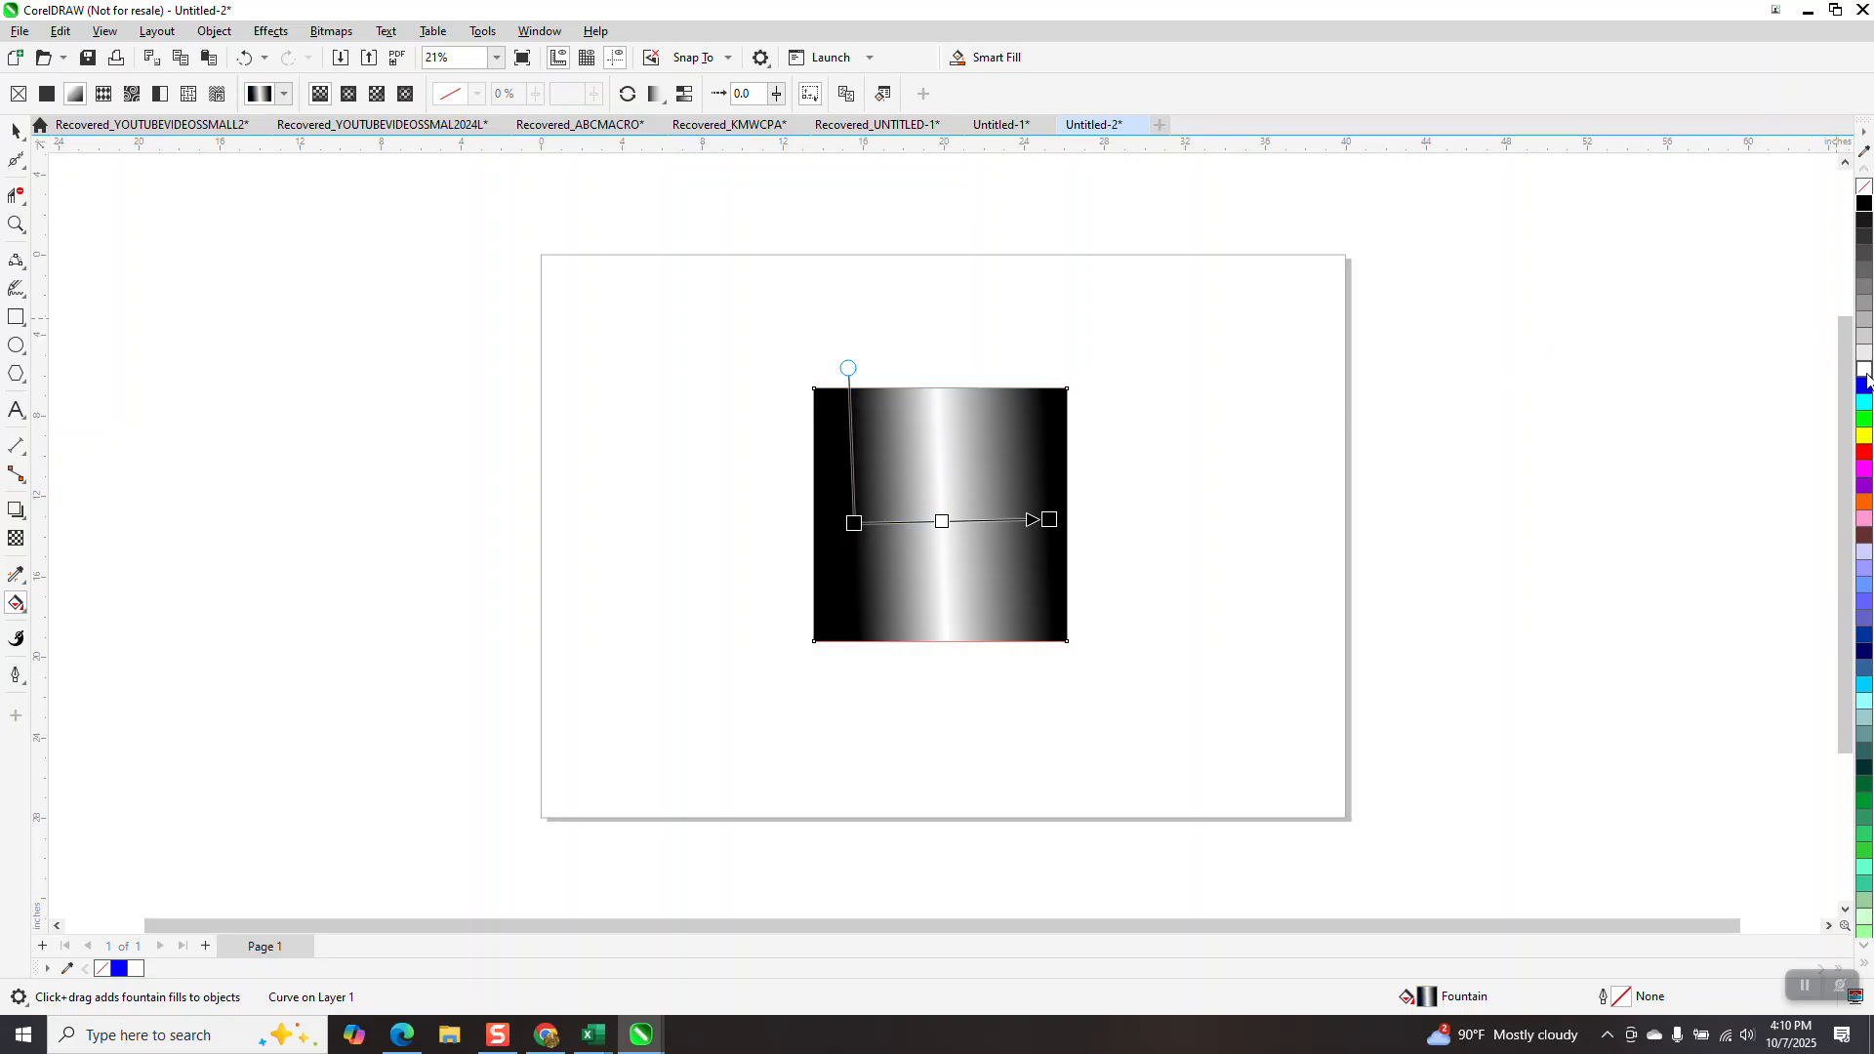
drag(1868, 225, 986, 522)
drag(1864, 202, 787, 543)
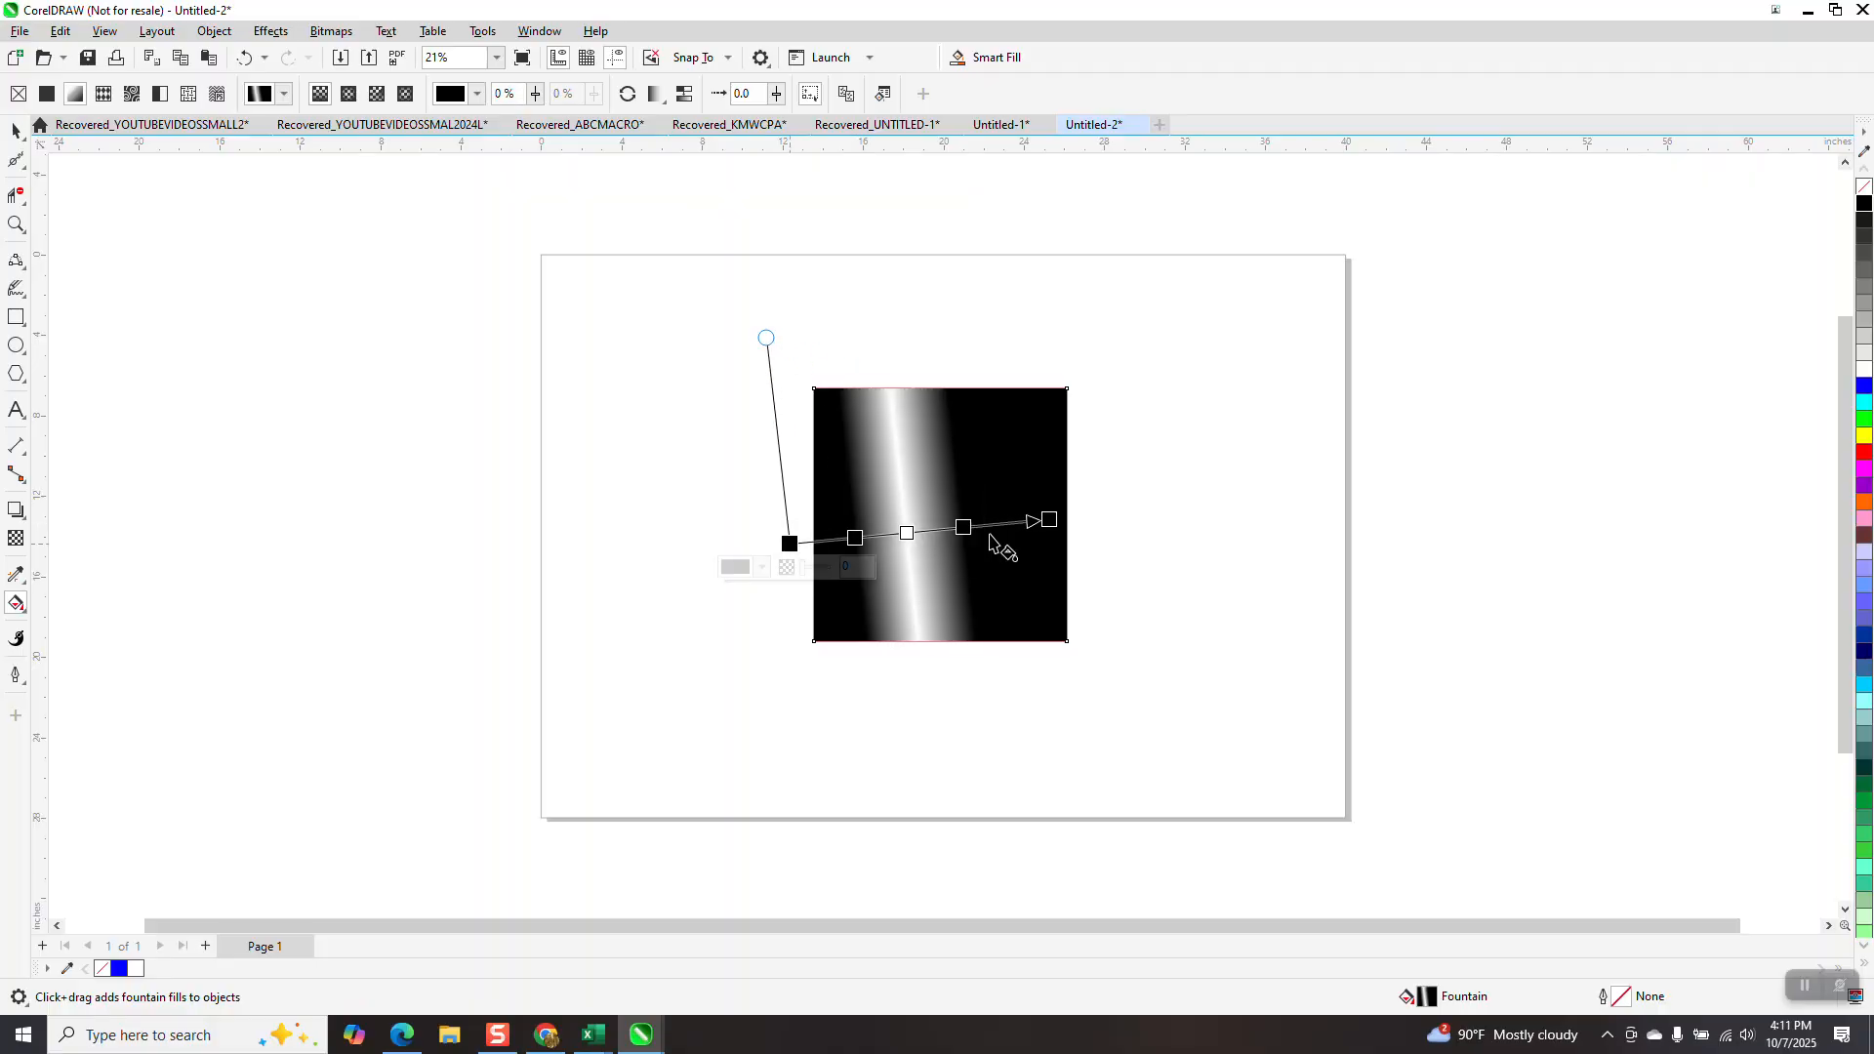
Extend the end of the square's fountain fill past its right edge and straighten the perpendicular handle so the white band runs vertically
drag(1058, 521, 1070, 525)
click(244, 58)
drag(1049, 520, 1066, 520)
drag(767, 323, 782, 326)
drag(1066, 521, 1109, 525)
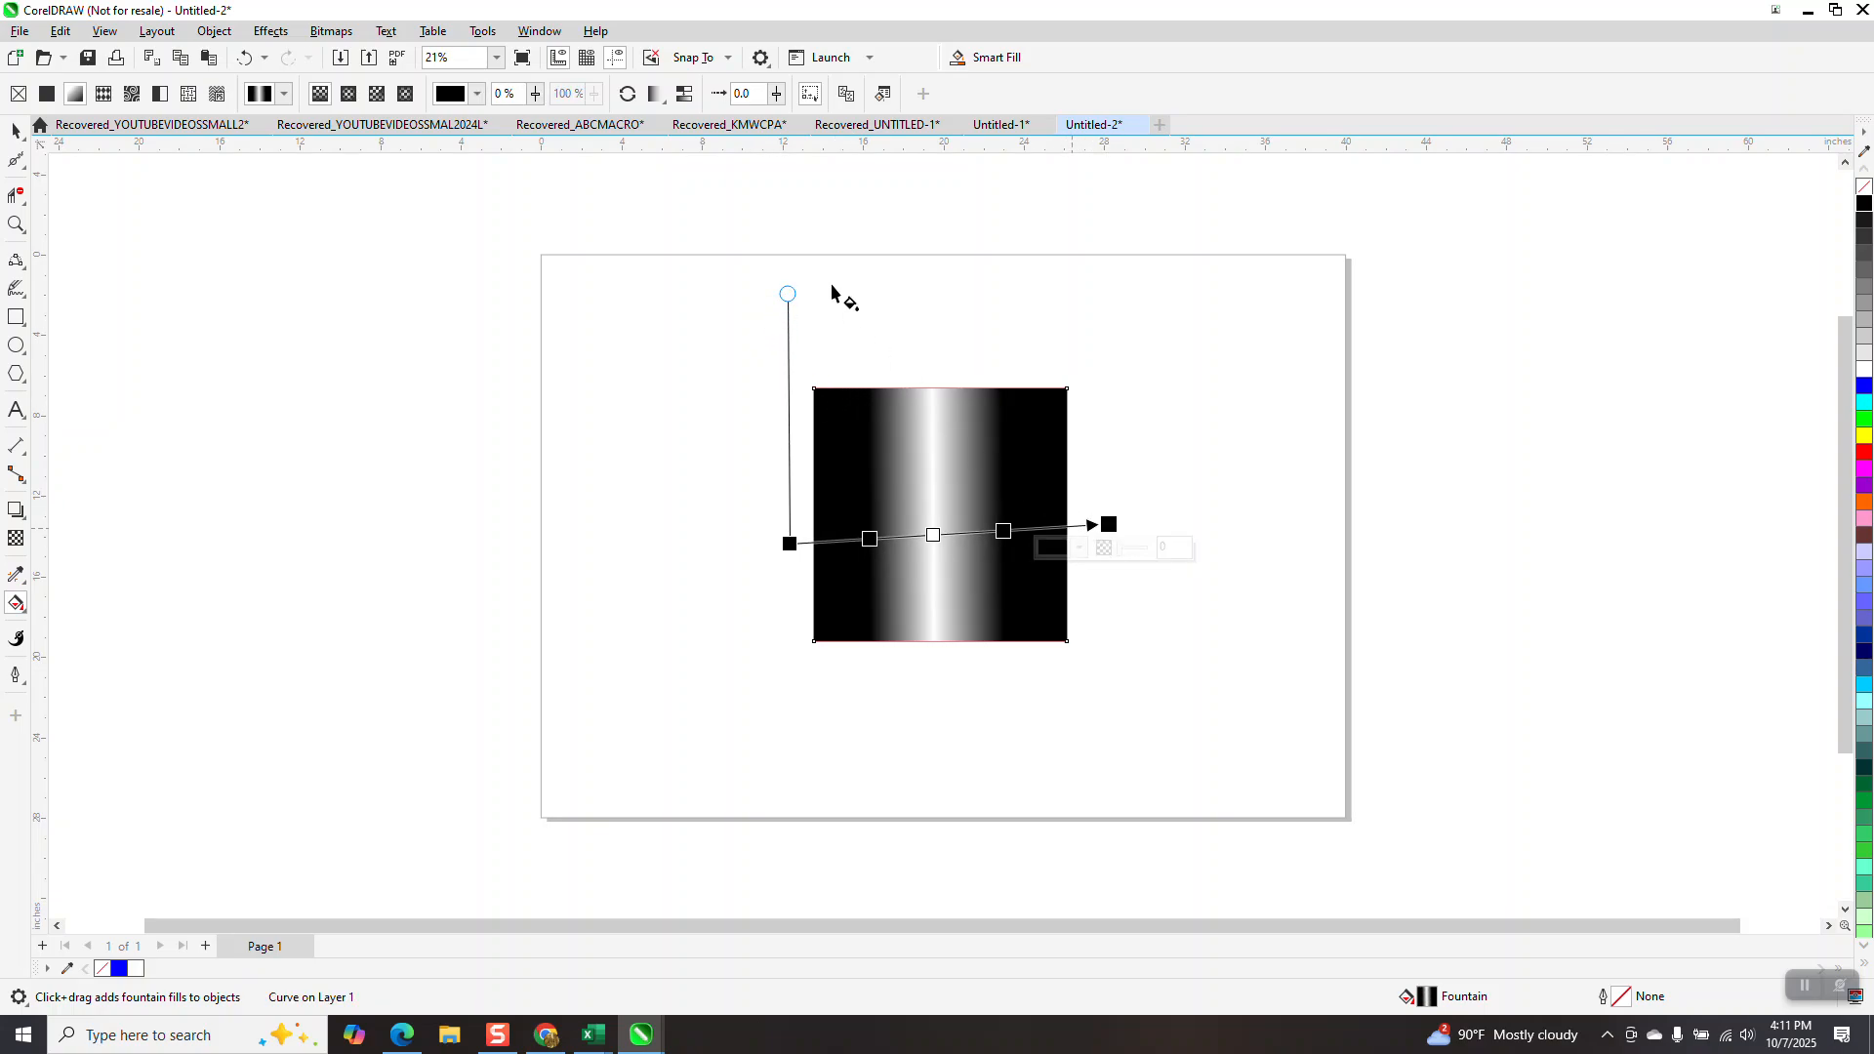
Try the Smooth option for the colour transitions between the square's fountain fill nodes, and undo it
click(684, 98)
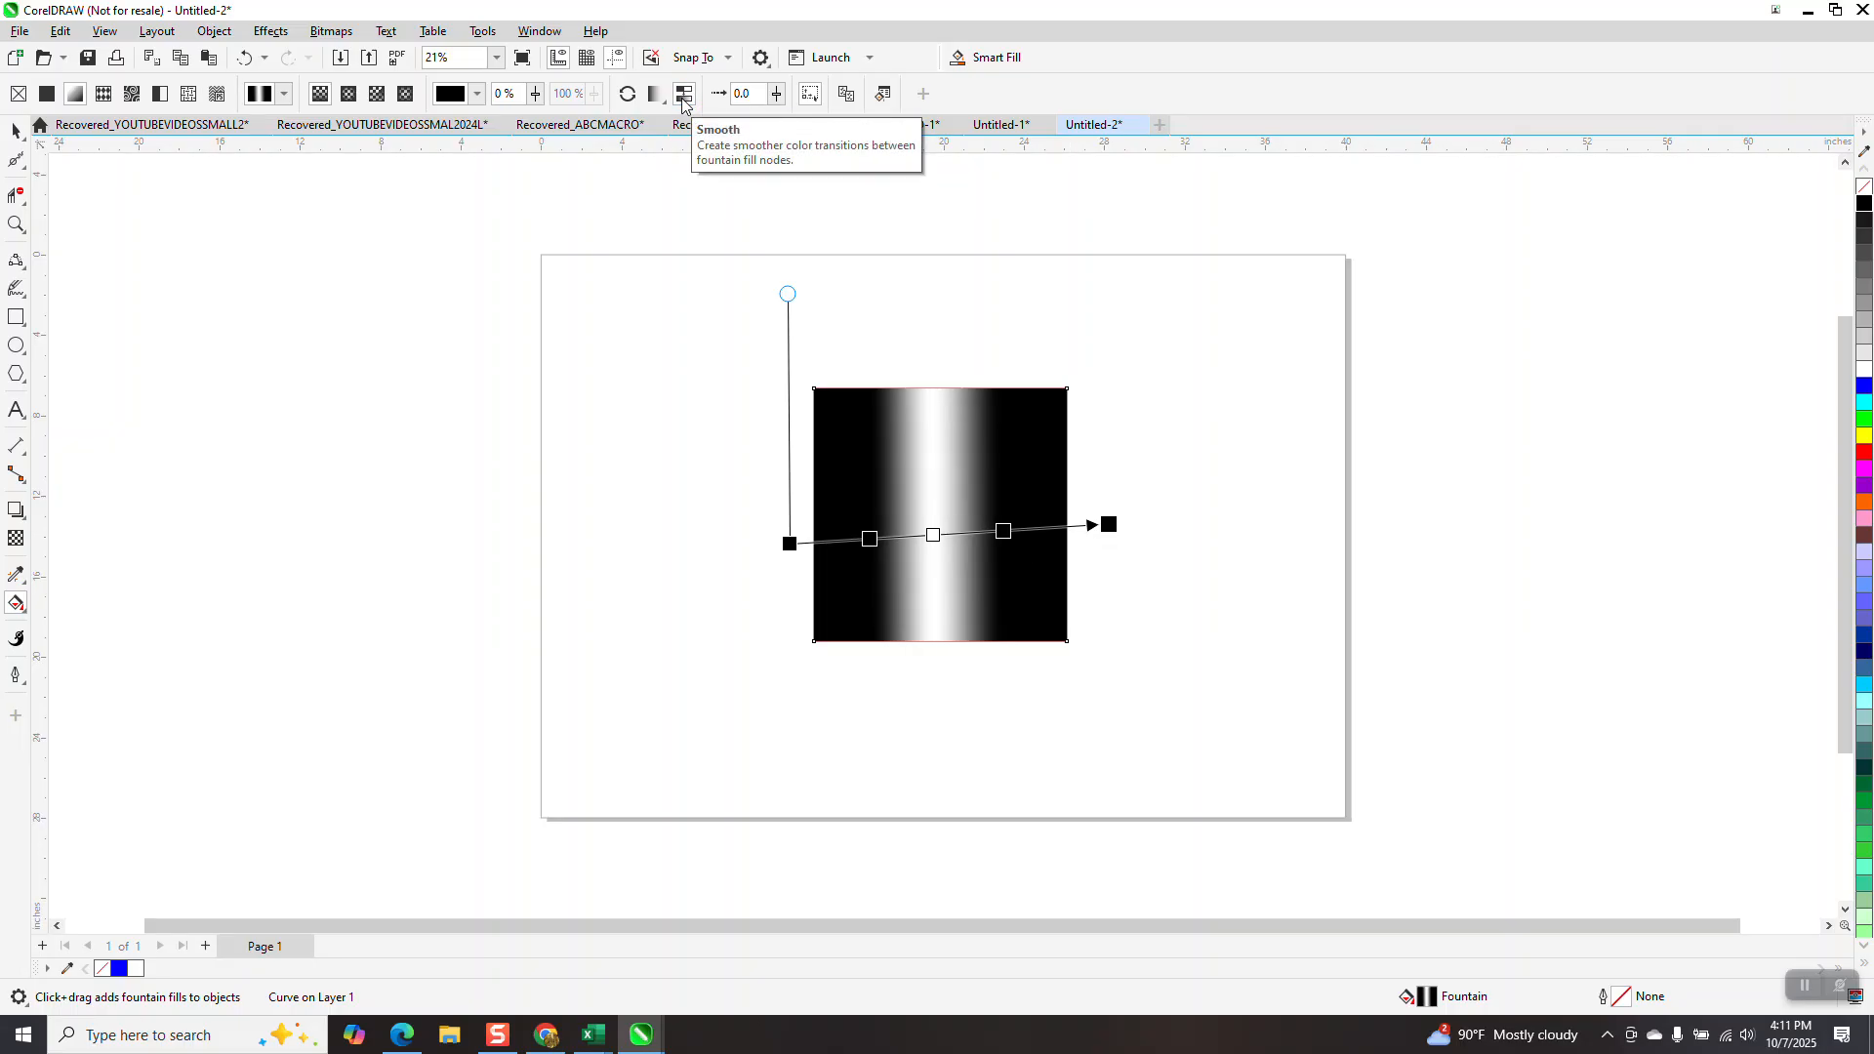
click(245, 59)
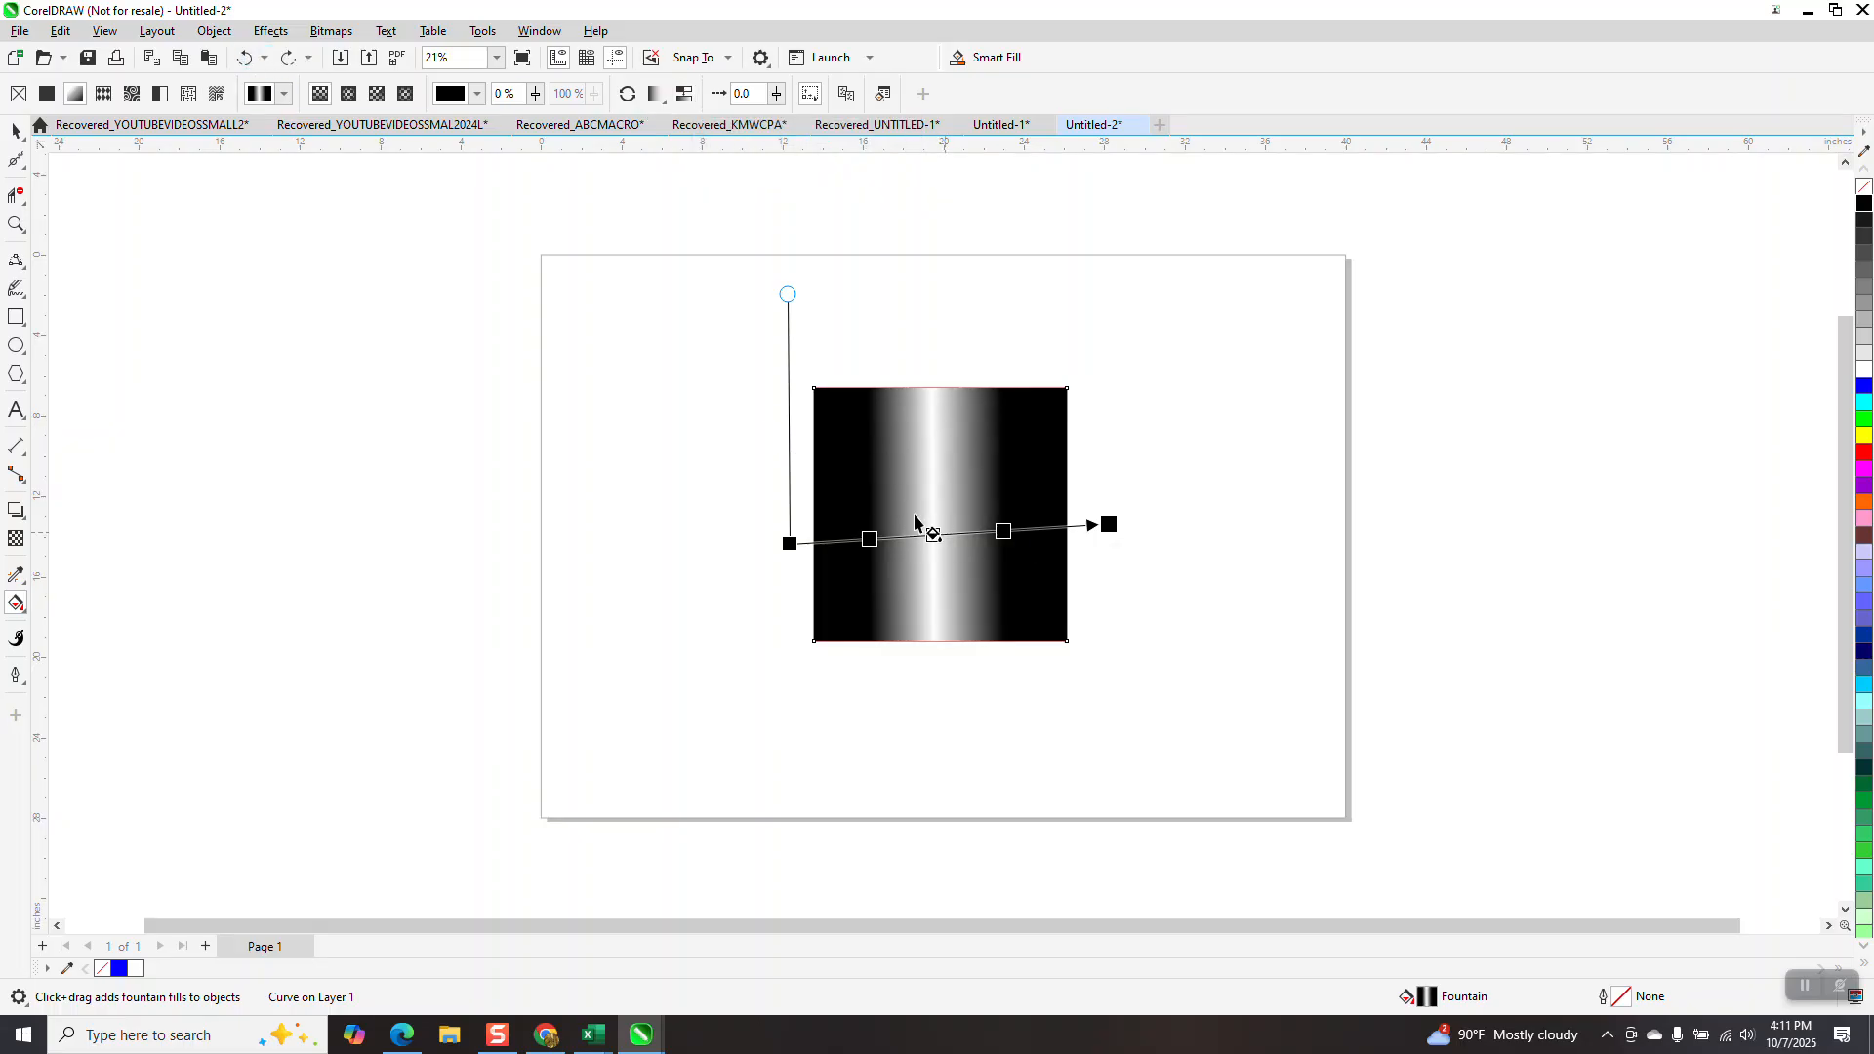
Draw a circle about 11.55 inches wide across the page's left edge and fill it blue with Smart Fill
click(15, 344)
drag(644, 408, 407, 615)
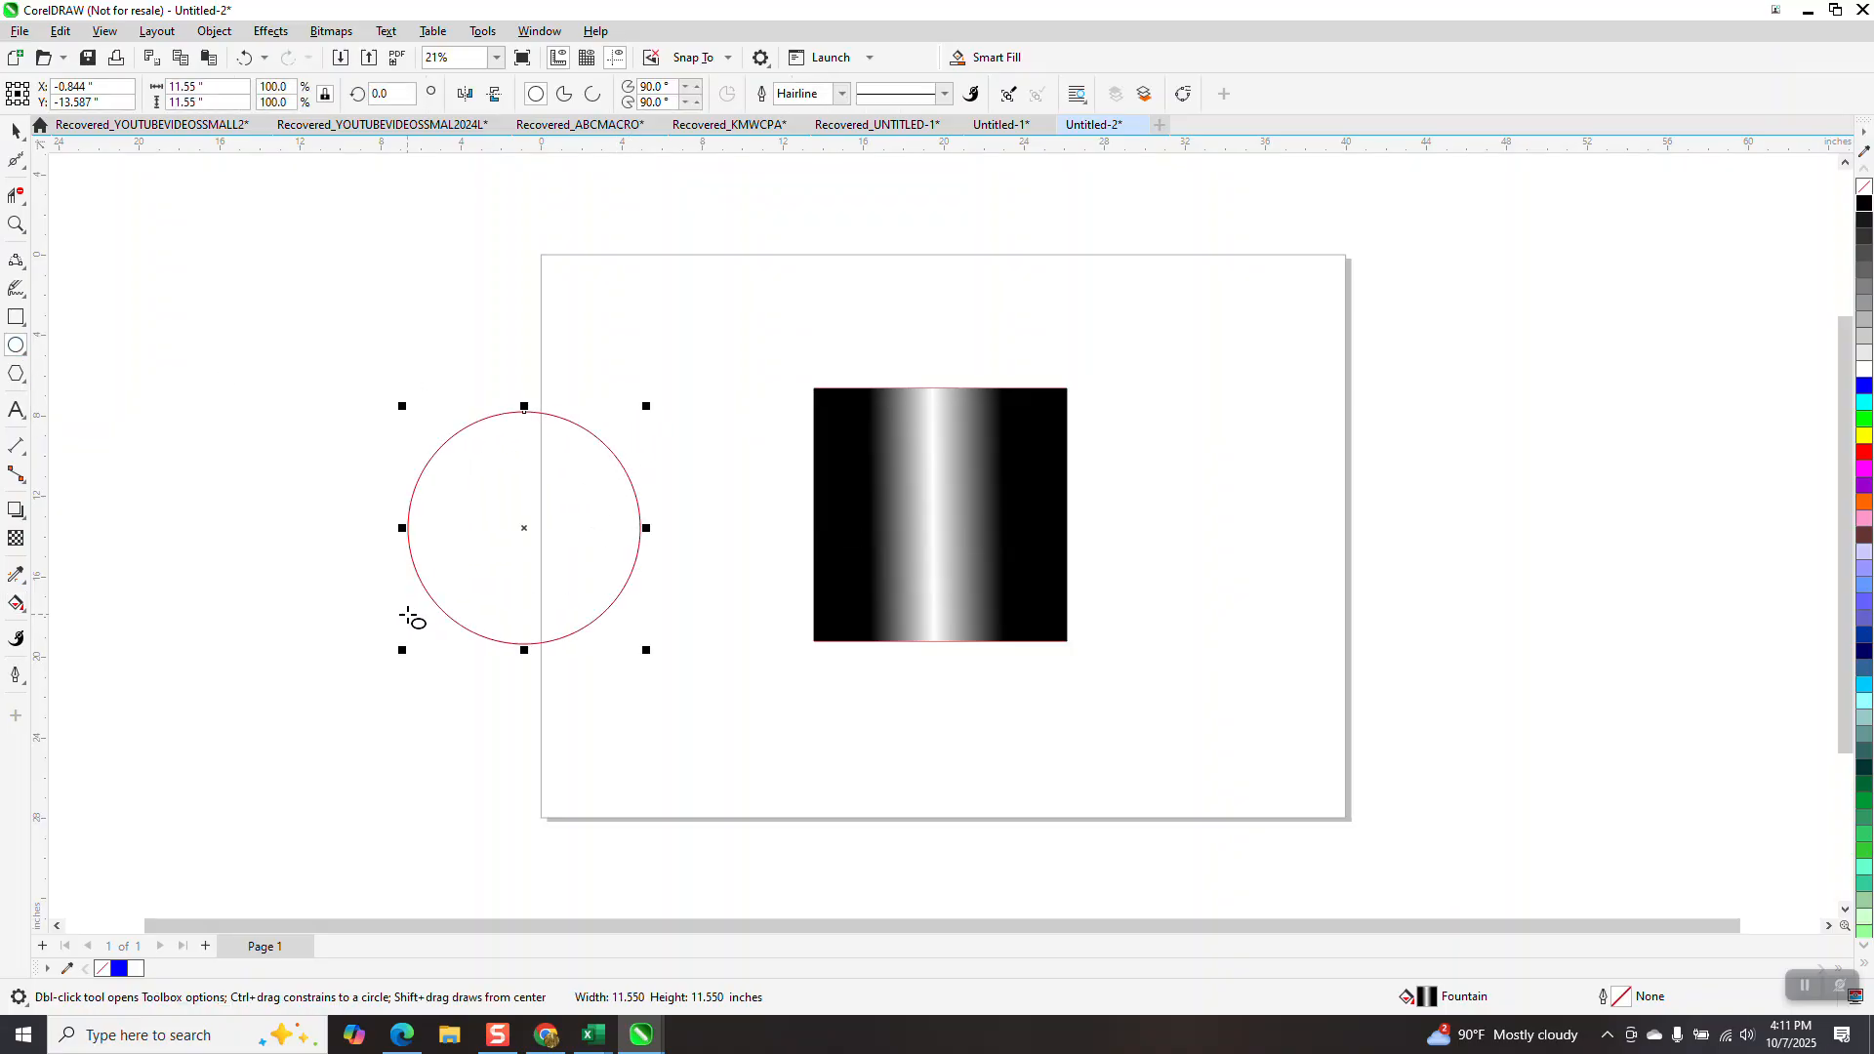
key(s)
click(483, 538)
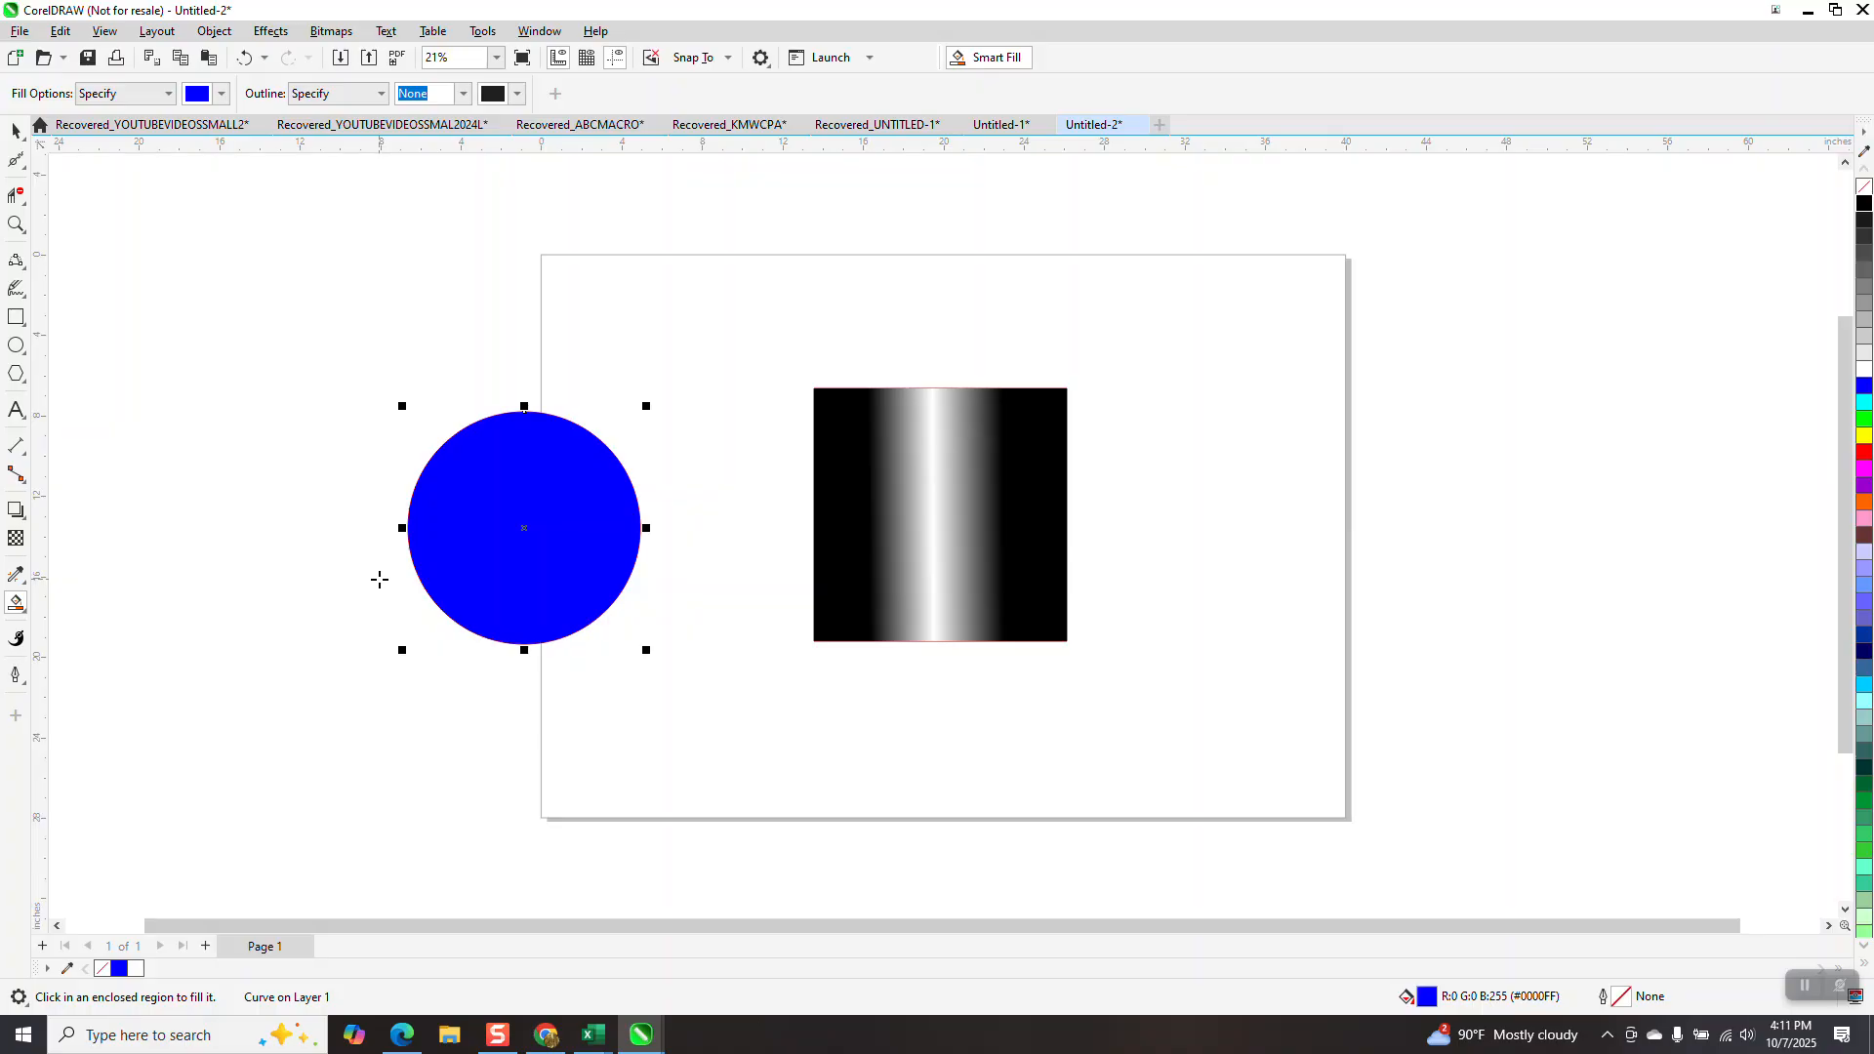
Apply a short, roughly horizontal blue-to-white fountain fill across the middle of the circle with Interactive Fill
key(g)
drag(480, 539, 541, 543)
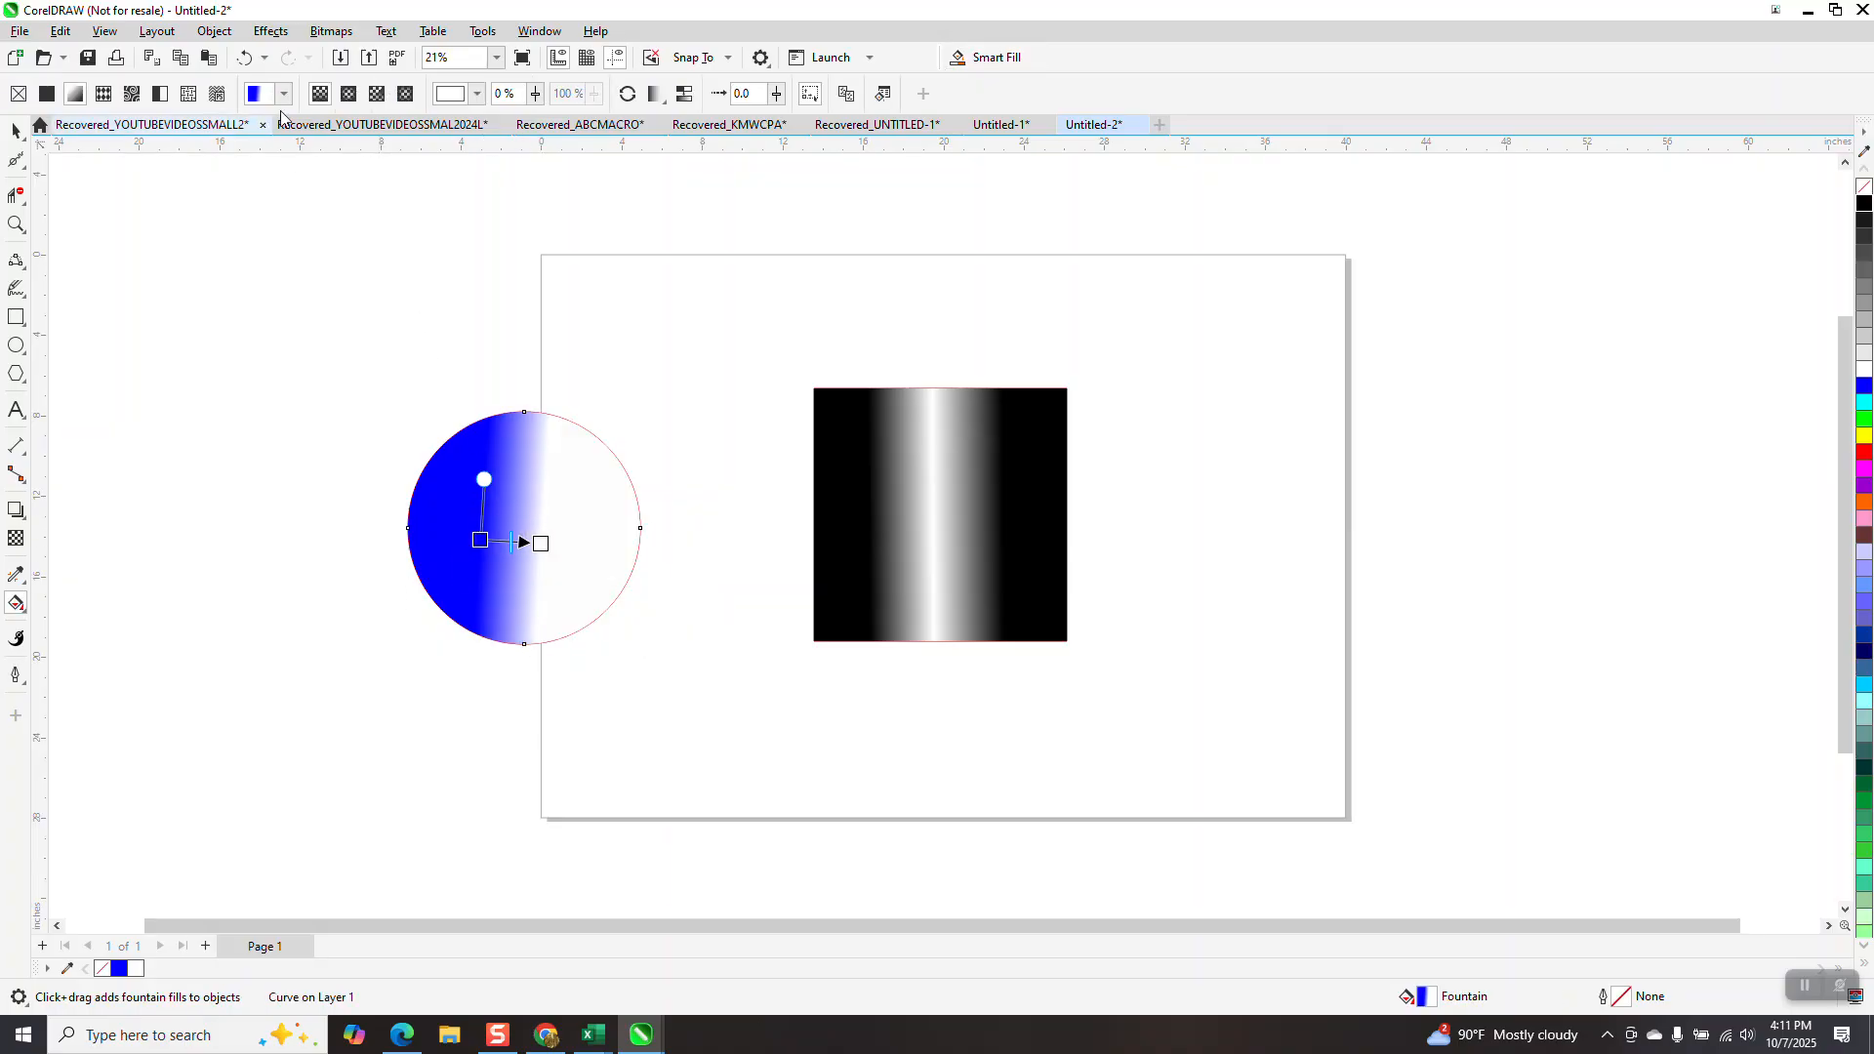